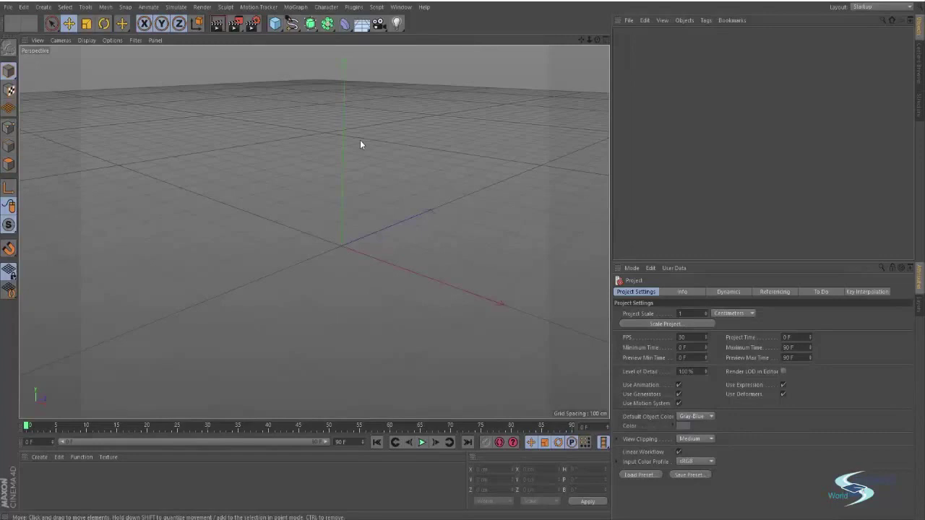
Add a cube primitive to the scene, keeping it at the origin.
left_click(276, 24)
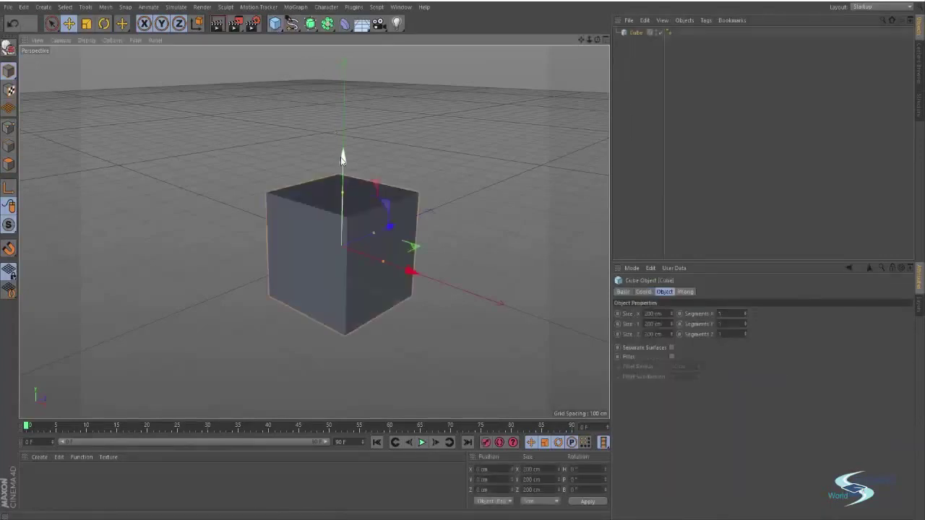
left_click_drag(341, 156, 355, 143)
key("ctrl+z")
left_click_drag(337, 216, 368, 225, "alt")
mouse_move(407, 250)
left_mouse_down("alt")
mouse_move(380, 247)
mouse_move(398, 242)
left_mouse_up("alt")
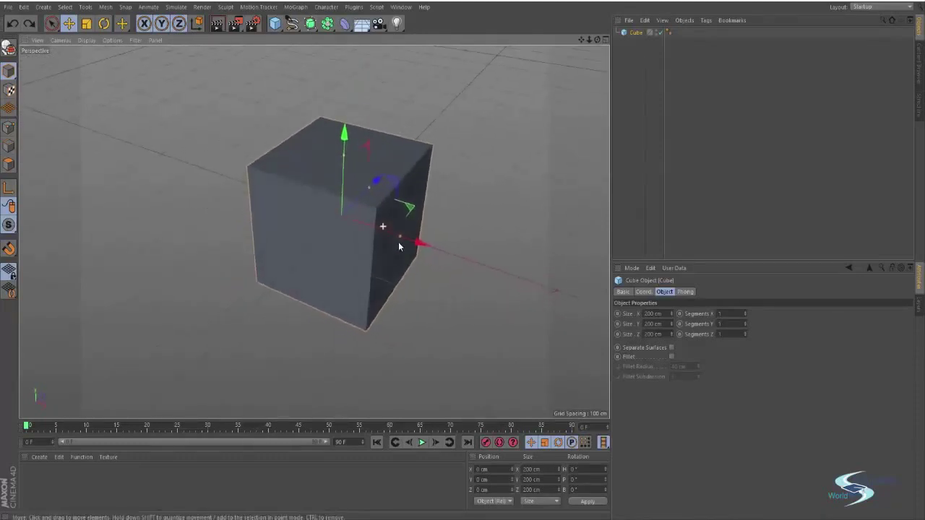
Set the perspective viewport's display mode to Gouraud Shading (Lines).
left_click(87, 40)
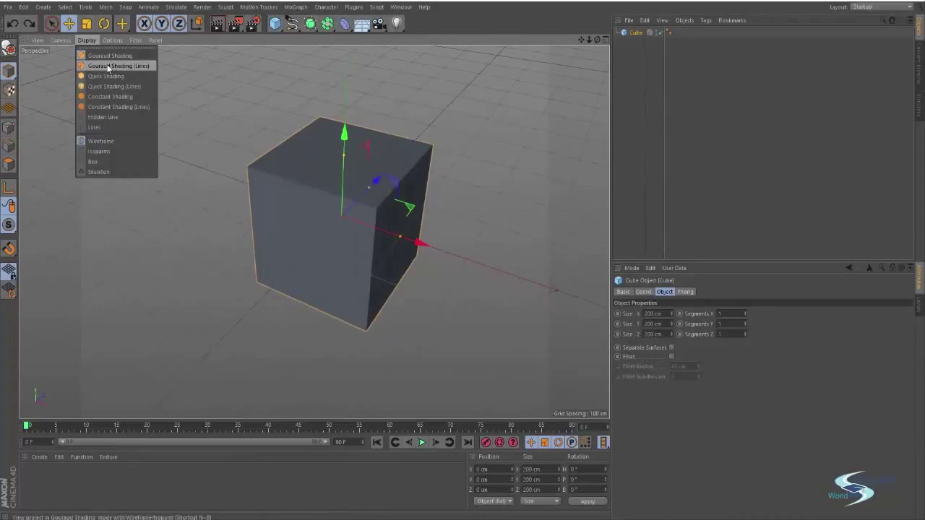
left_click(108, 67)
mouse_move(347, 179)
left_mouse_down("alt")
mouse_move(362, 185)
mouse_move(313, 231)
mouse_move(393, 186)
left_mouse_up("alt")
left_click_drag(333, 134, 426, 168, "alt")
left_click_drag(355, 192, 362, 132, "alt")
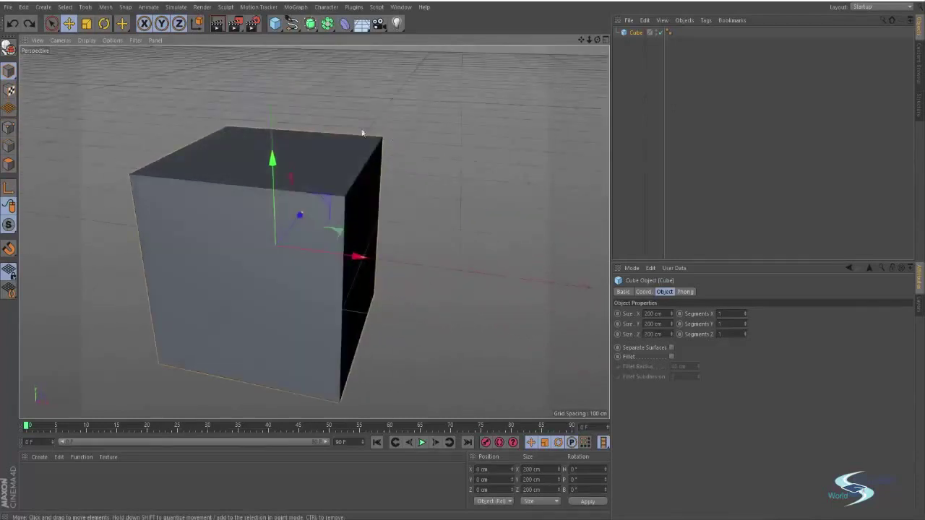
left_click_drag(447, 145, 495, 173, "alt")
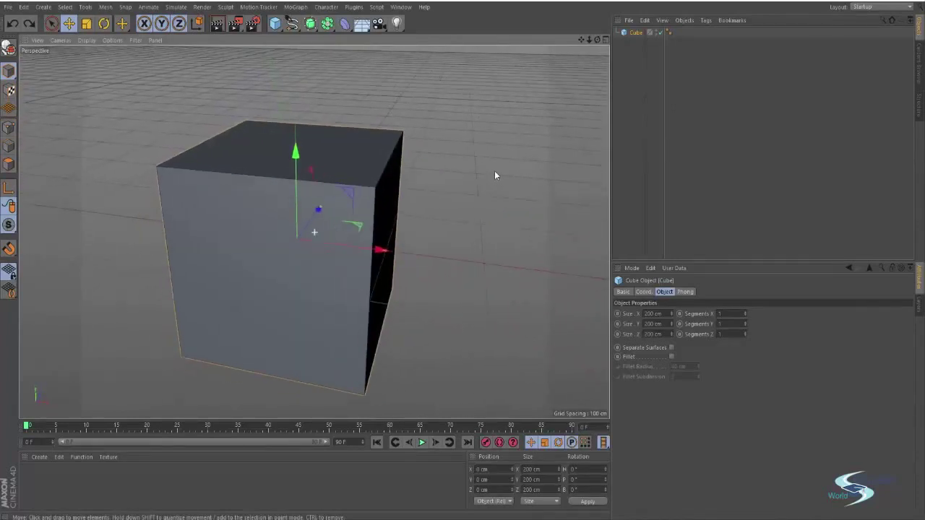
Set the cube's X, Y and Z segments to 3 each.
left_click(730, 313)
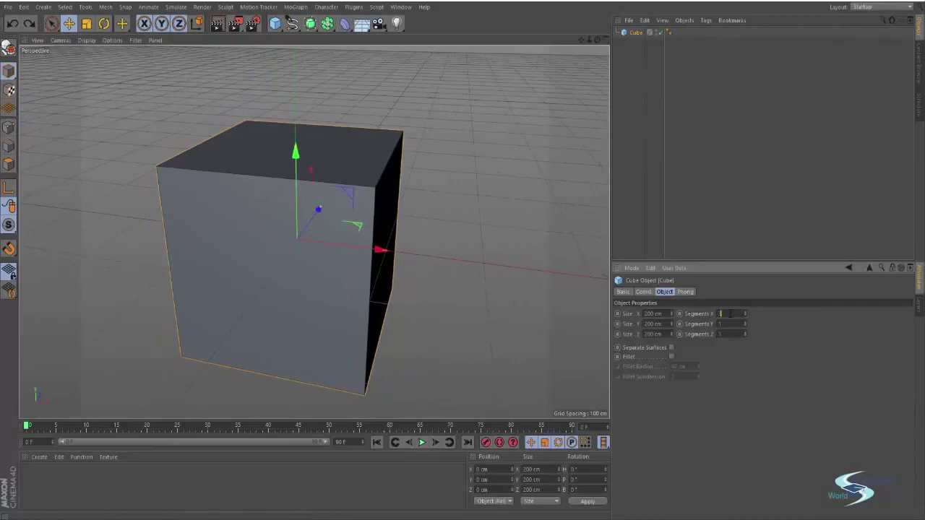
type("3")
key("Tab")
type("3")
key("Tab")
type("3")
key("Return")
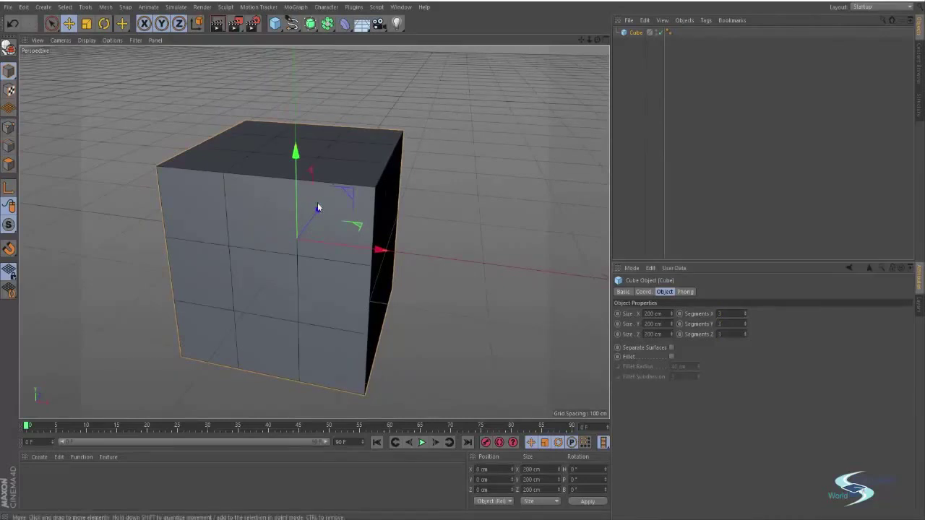
left_click_drag(320, 205, 425, 206, "alt")
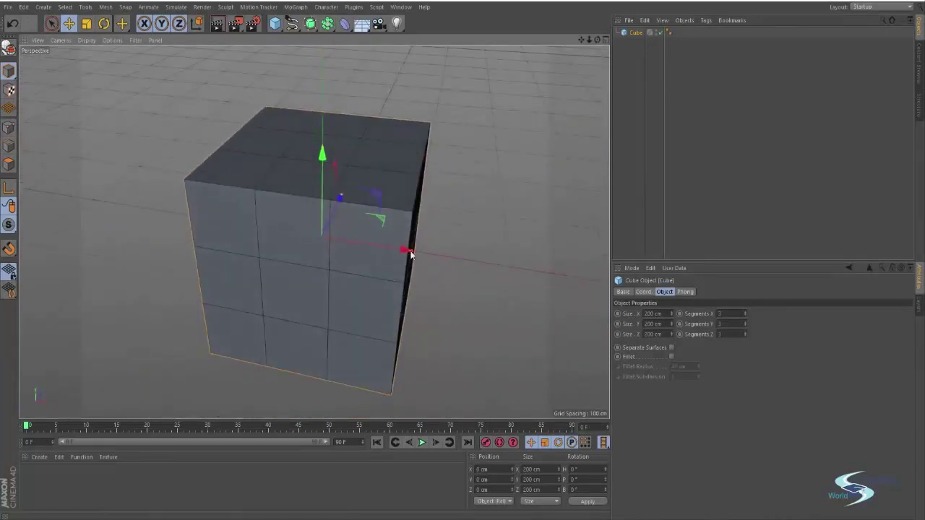
left_click_drag(412, 253, 393, 210, "alt")
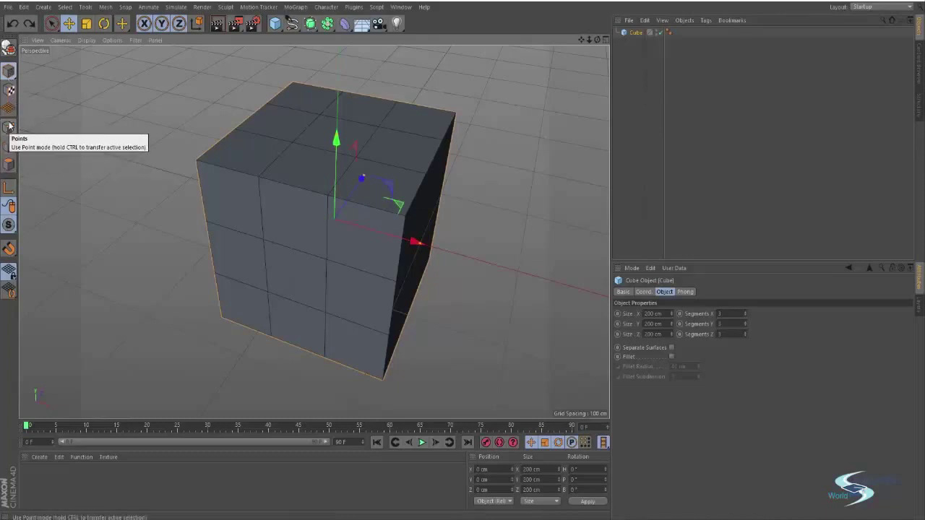
Try the Make Editable command on the segmented cube, and undo the conversion.
left_click(11, 72)
left_click_drag(368, 147, 418, 224, "alt")
middle_click_drag(472, 204, 458, 186, "alt")
left_click(636, 35)
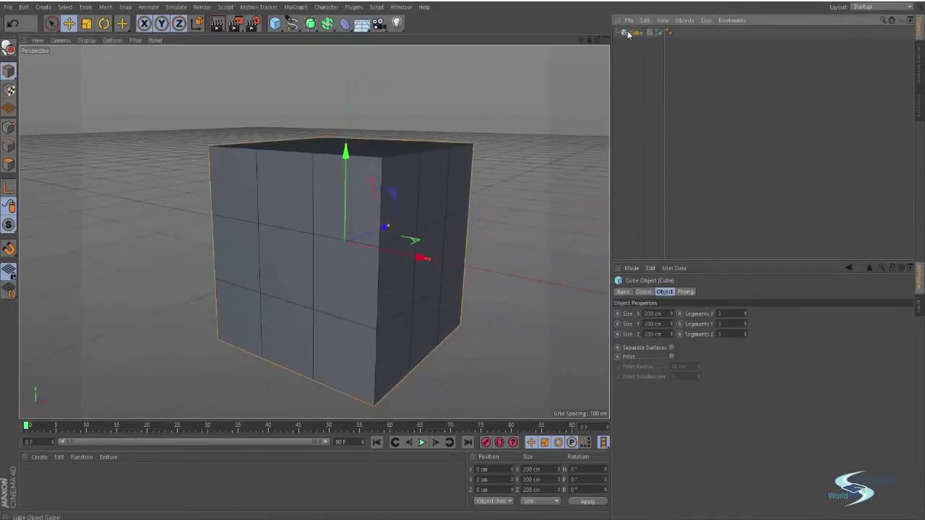
left_click_drag(531, 160, 383, 218, "alt")
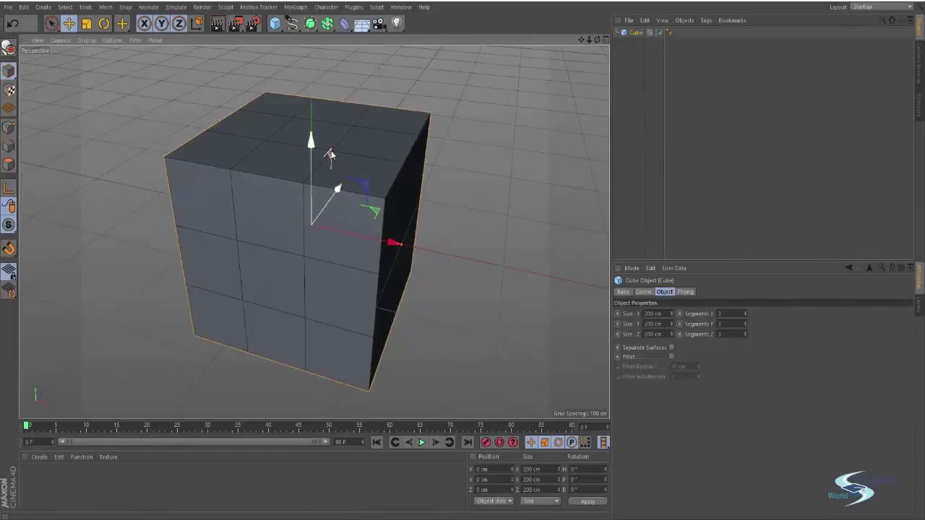
right_click(631, 33)
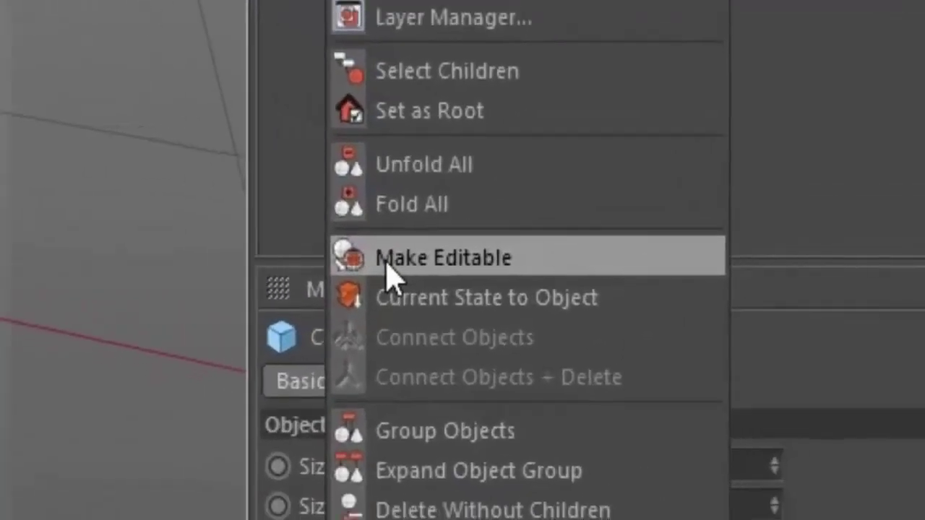
left_click(385, 261)
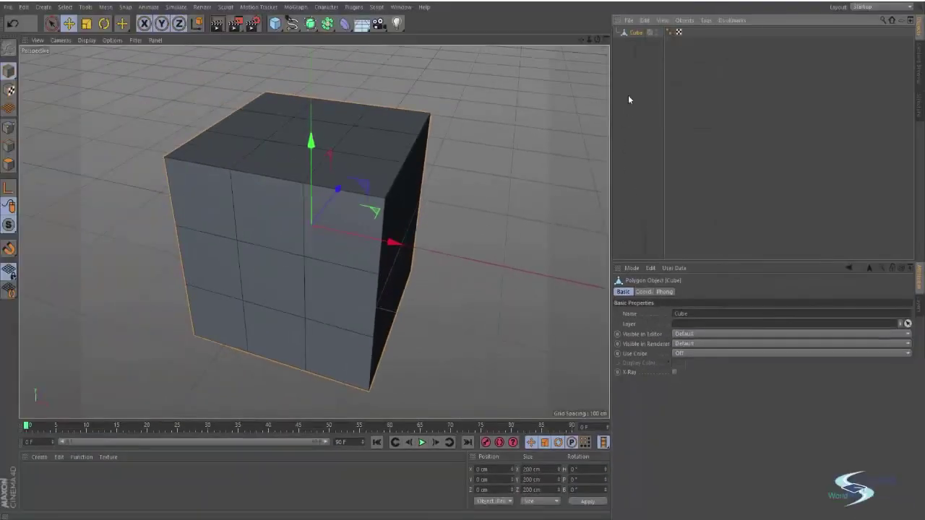
left_click(631, 76)
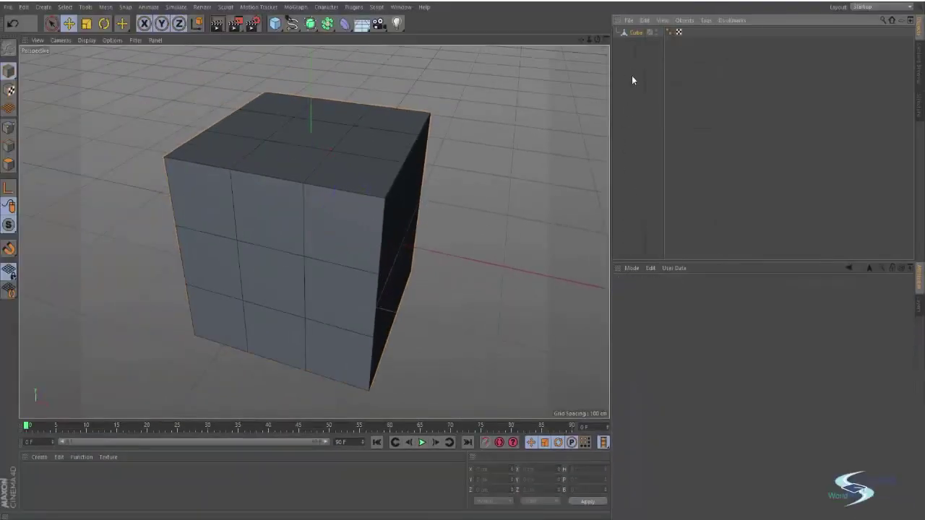
left_click_drag(343, 161, 402, 199, "alt")
left_click(404, 190)
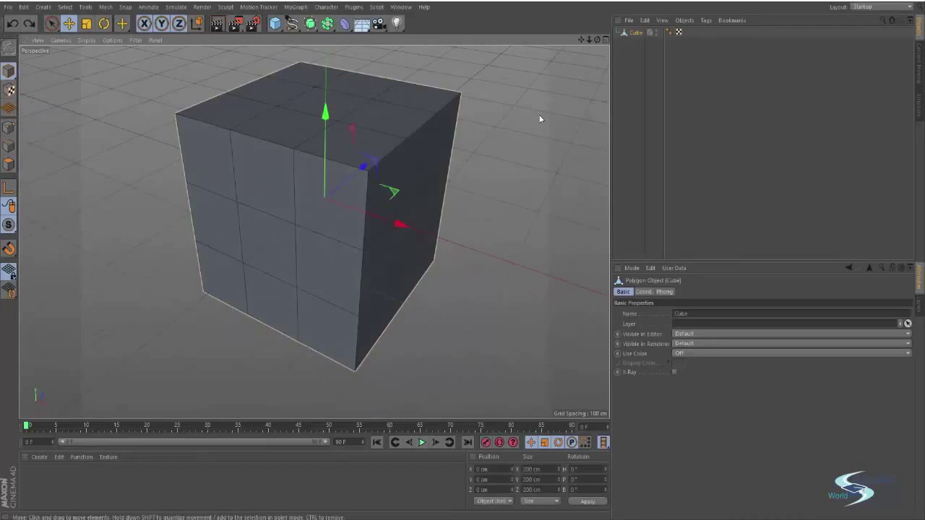
key("ctrl+z")
Select the cube and convert it into an editable polygon object.
left_click(632, 69)
left_click(635, 33)
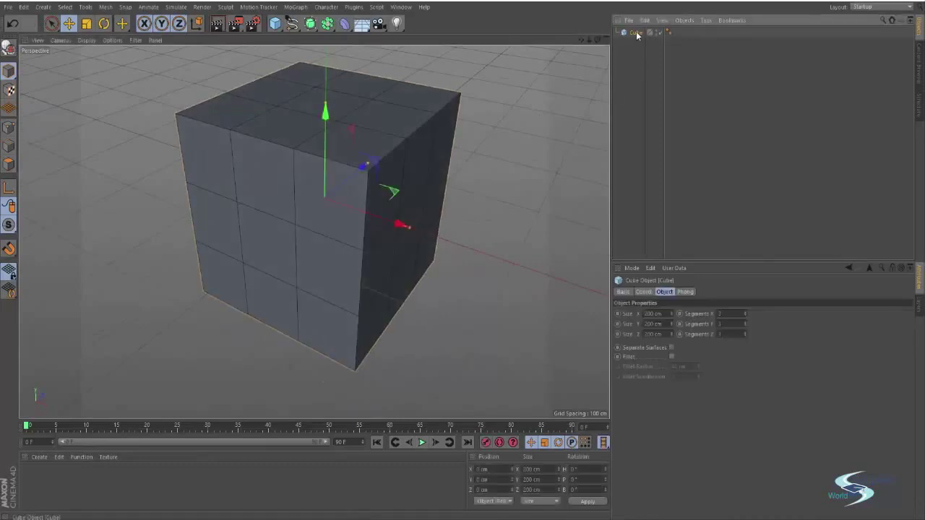
key("c")
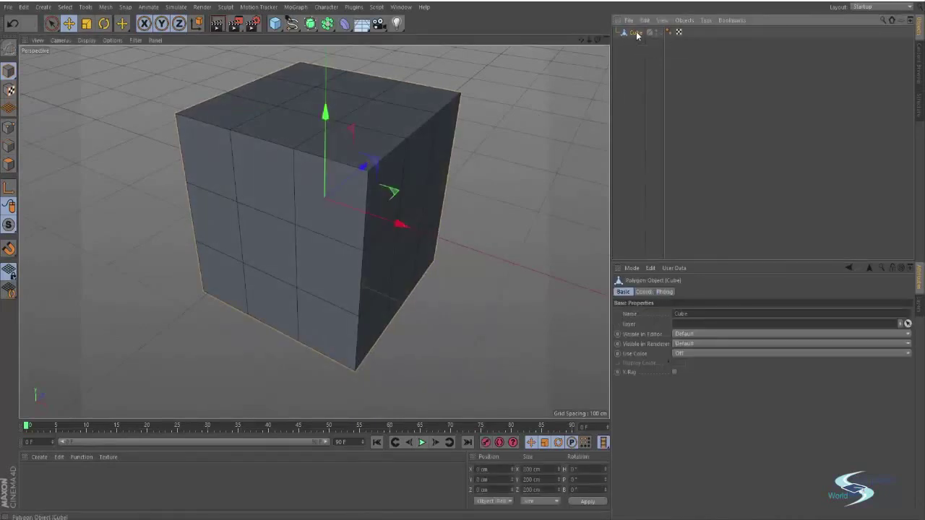
left_click(628, 47)
left_click(636, 34)
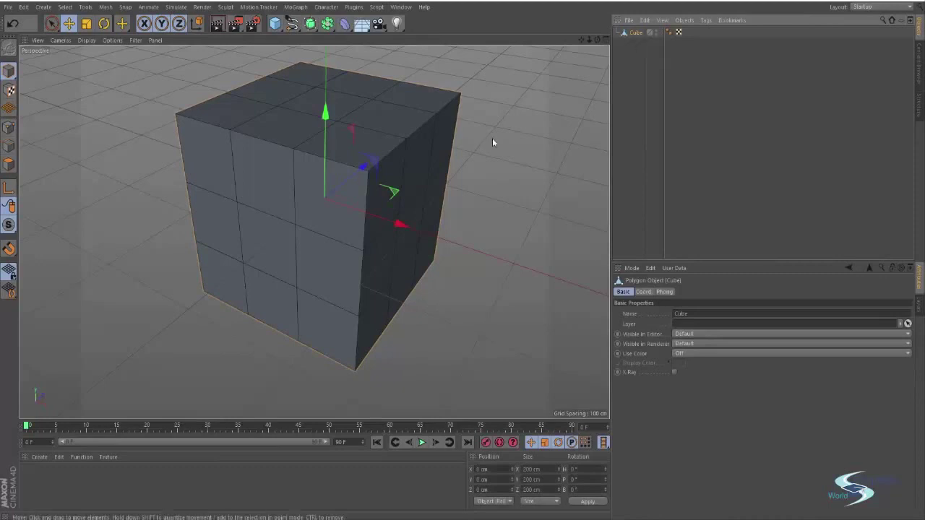
left_click_drag(512, 132, 388, 231, "alt")
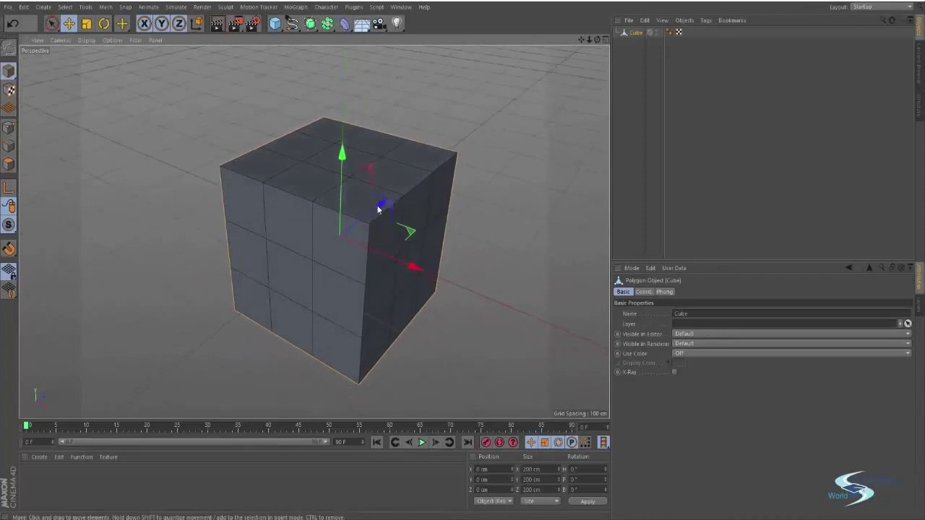
Try scaling the editable cube separately along its X, Z and Y axes.
left_click(86, 24)
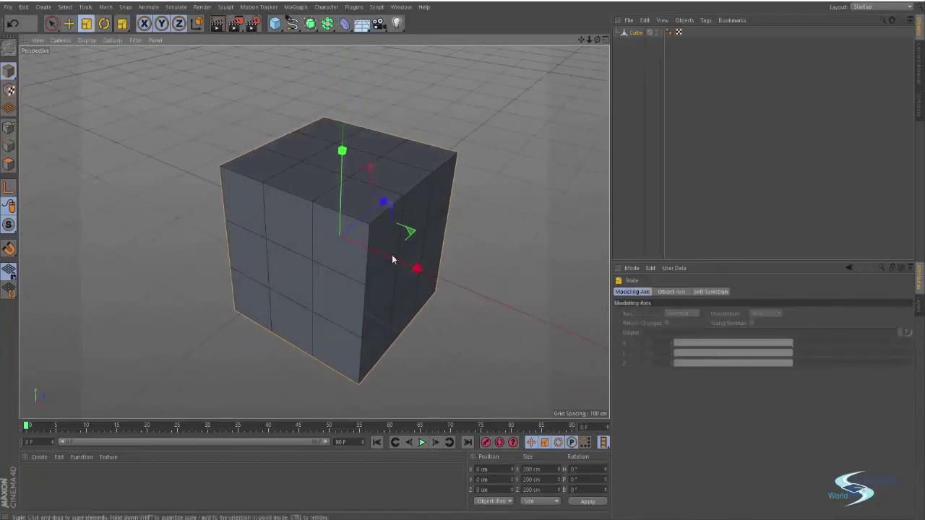
left_click_drag(415, 268, 534, 318)
left_click_drag(614, 351, 456, 272)
mouse_move(383, 205)
left_mouse_down()
mouse_move(518, 233)
mouse_move(636, 238)
mouse_move(375, 221)
mouse_move(411, 225)
mouse_move(381, 211)
left_mouse_up()
mouse_move(342, 150)
left_mouse_down()
mouse_move(326, 233)
mouse_move(336, 219)
mouse_move(340, 149)
left_mouse_up()
left_click(532, 140)
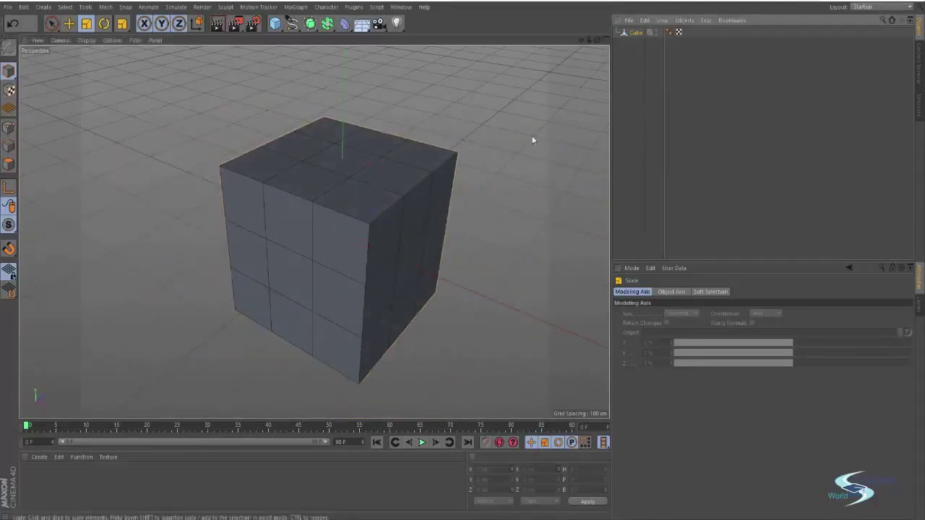
Move the editable cube about 399 cm along the Z axis.
left_click(635, 32)
key("e")
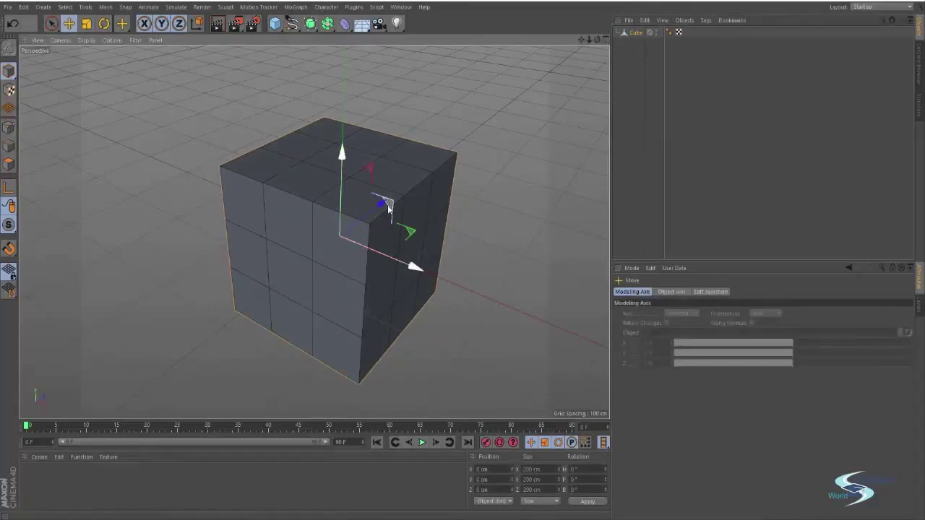
left_click_drag(381, 207, 495, 131)
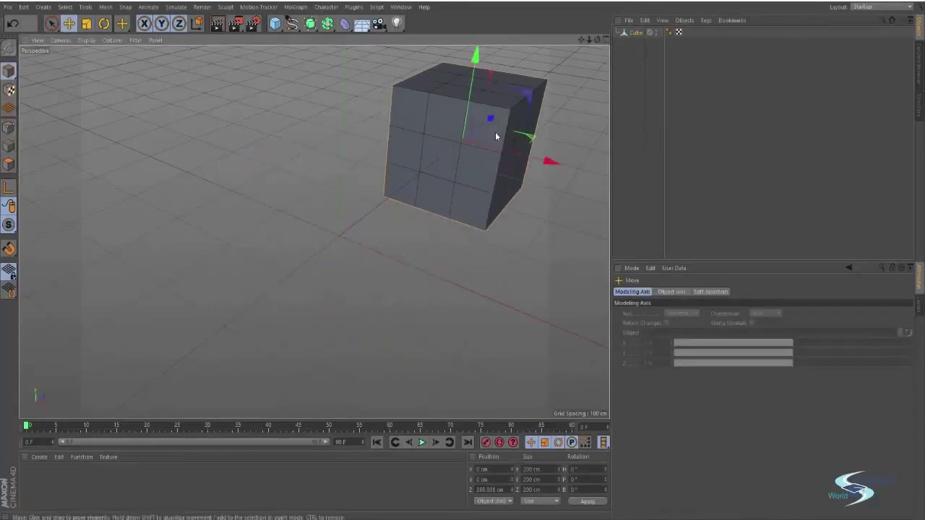
left_click(633, 87)
Add a second cube primitive at the origin for comparison with the editable cube, and leave the new one selected.
left_click(276, 26)
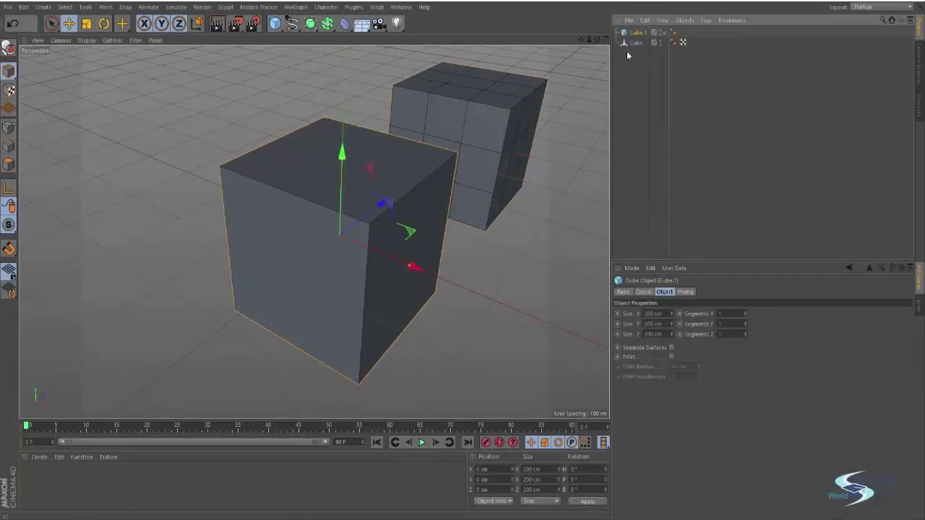
left_click(505, 80)
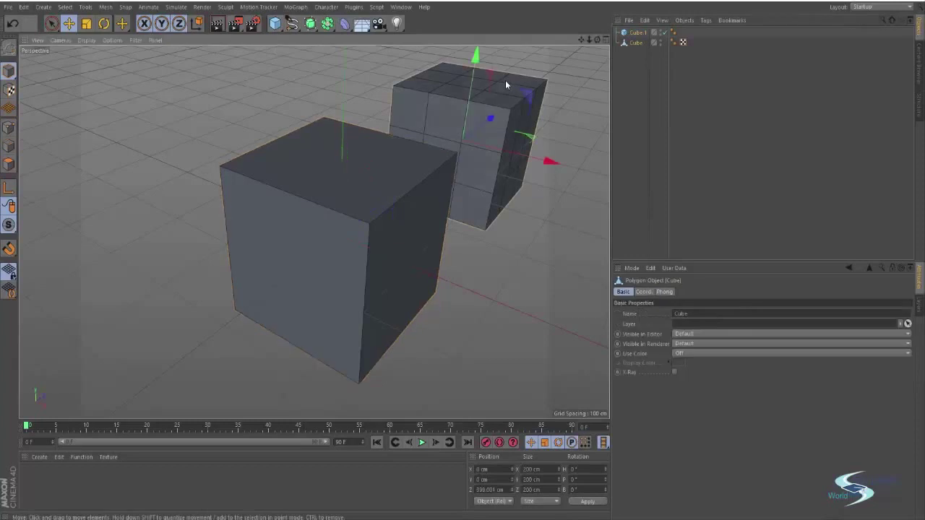
left_click(635, 33)
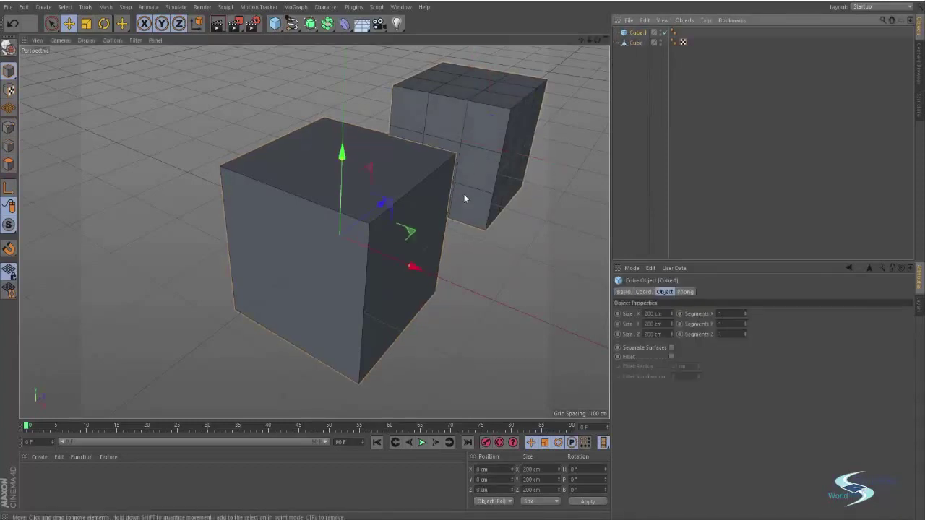
Try to scale the second, parametric cube along the X axis, and undo it.
key("r")
key("t")
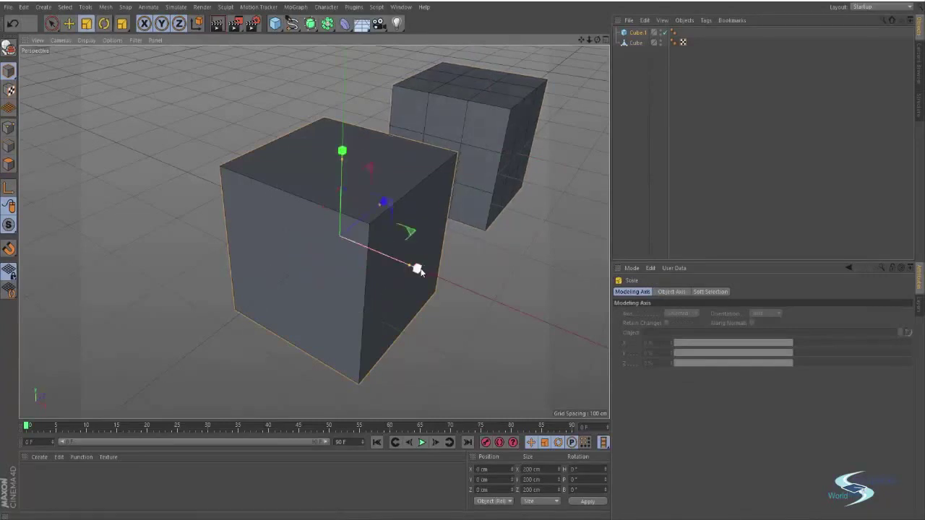
left_click_drag(419, 270, 440, 299)
key("ctrl+z")
key("ctrl+z")
key("ctrl+z")
Stretch the editable cube along its X axis, and undo the scaling.
left_click(635, 43)
left_click_drag(560, 149, 619, 179)
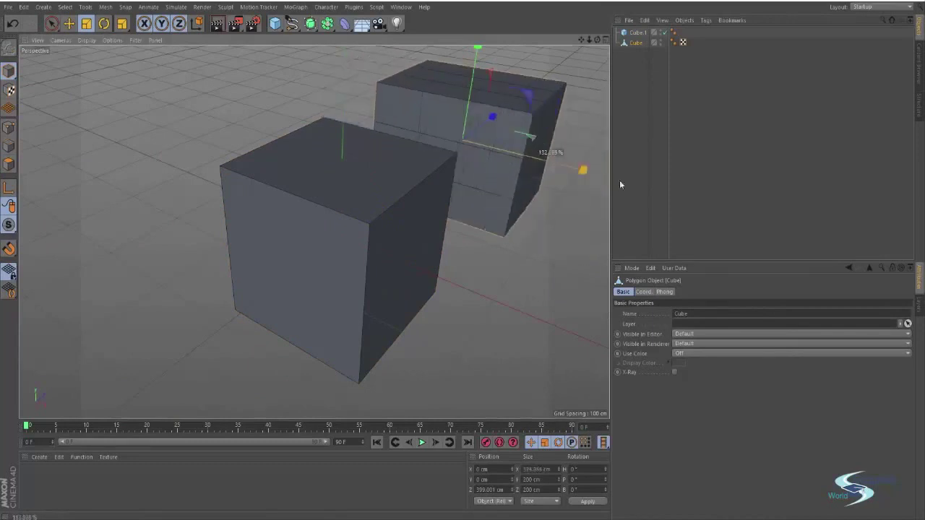
key("ctrl+z")
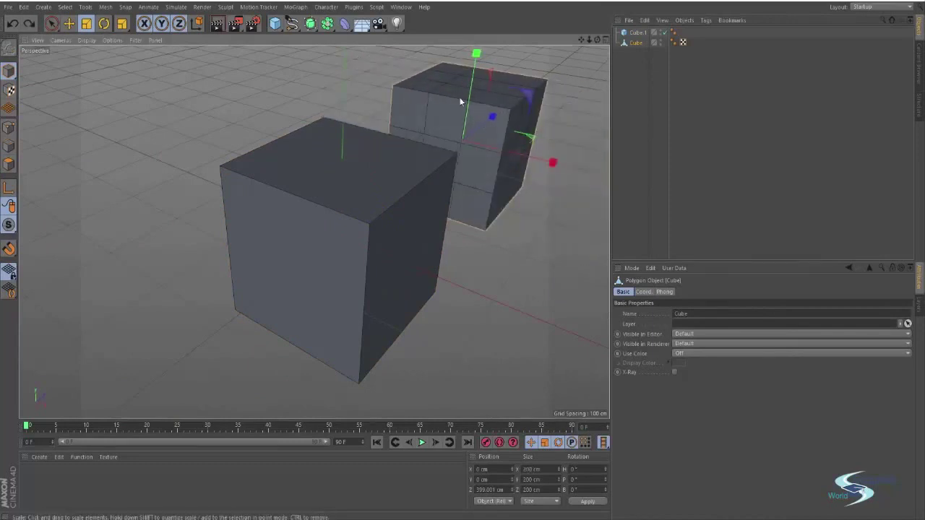
Delete the parametric cube and reset the editable cube's Z position to 0 cm.
left_click(352, 199)
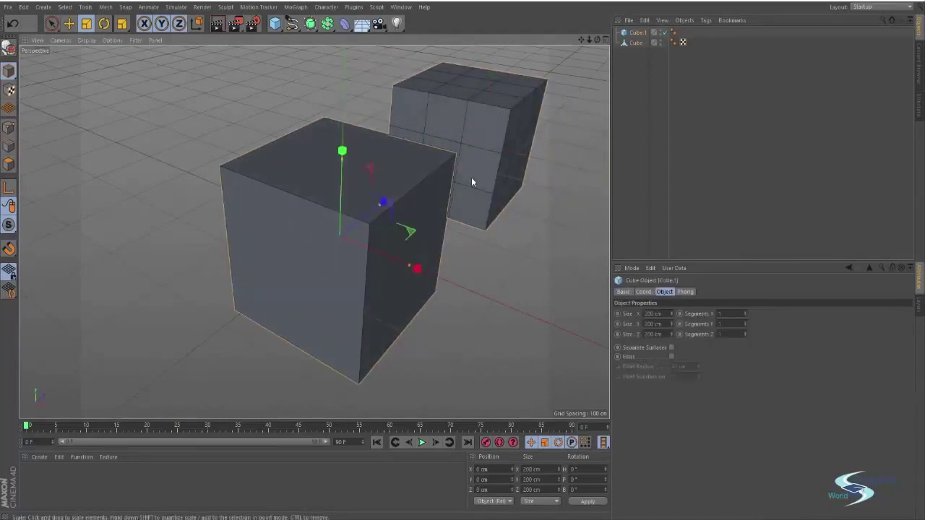
key("Delete")
left_click(471, 177)
key("c")
left_click(643, 292)
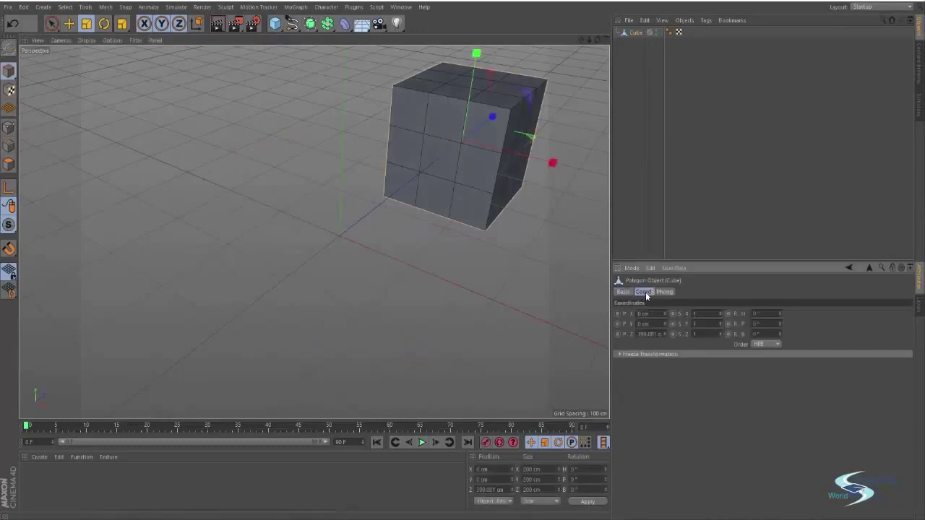
right_click(665, 333)
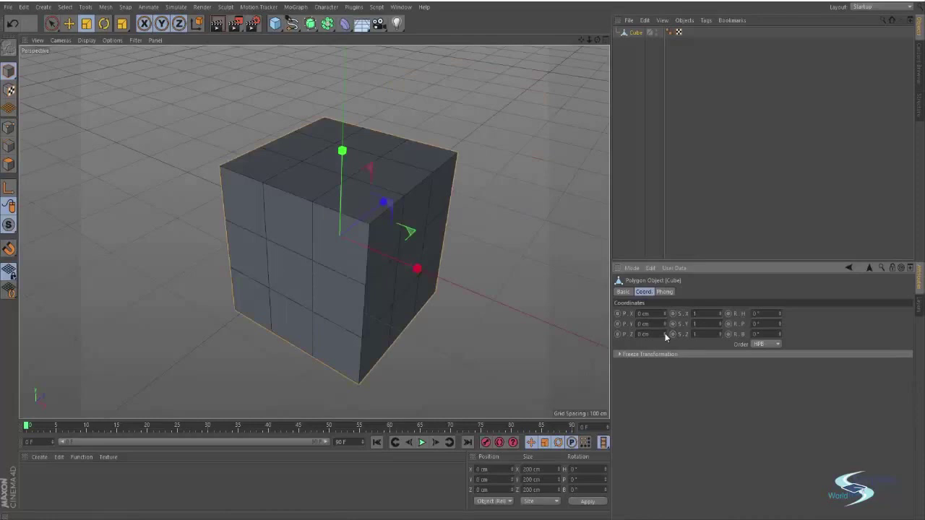
Try scaling the recentred editable cube along the X axis, and undo the change.
left_click(636, 81)
left_click(369, 224)
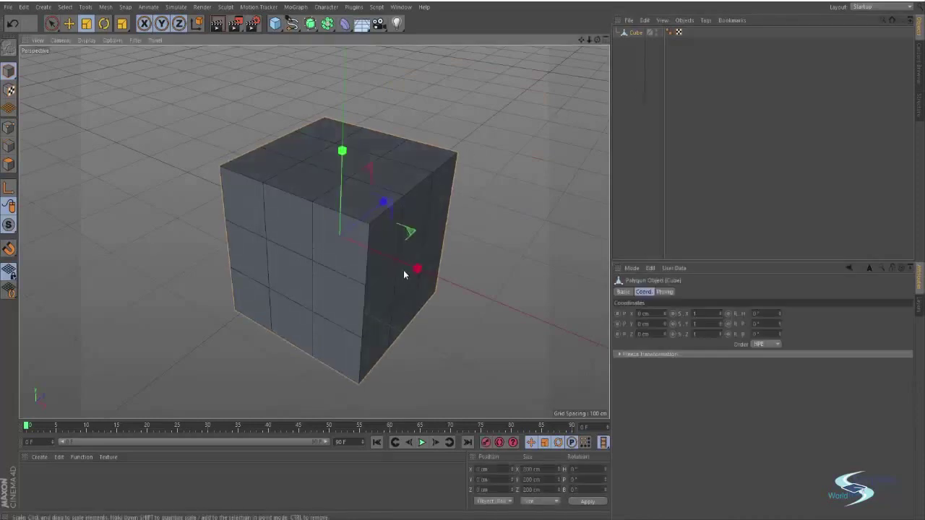
left_click_drag(405, 270, 441, 300)
key("ctrl+z")
Reselect the editable cube in the viewport.
left_click(503, 197)
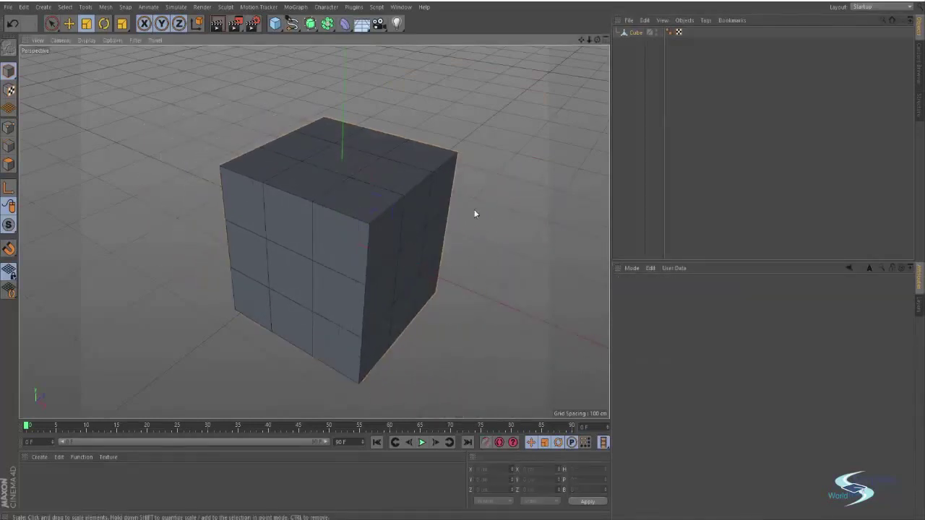
mouse_move(405, 237)
left_mouse_down("alt")
mouse_move(425, 216)
mouse_move(416, 242)
left_mouse_up("alt")
left_click(415, 247)
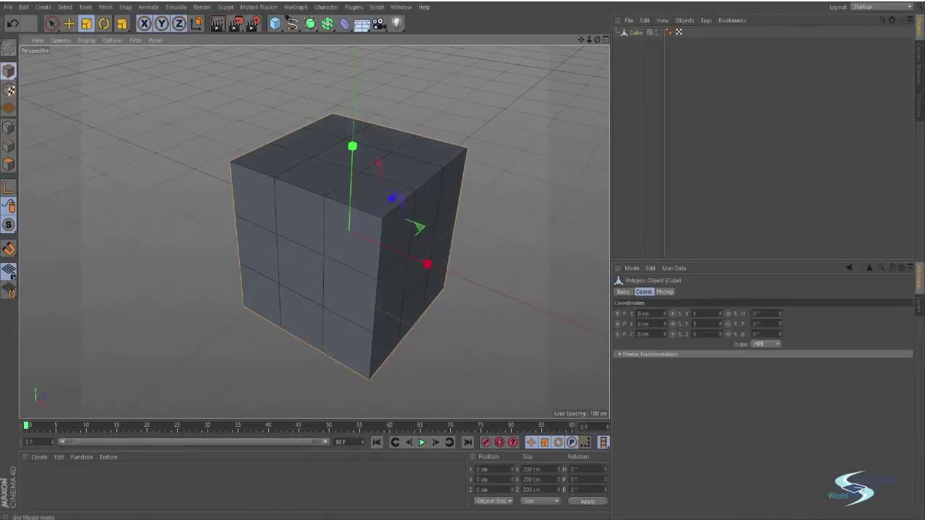
Keep the editable cube in Model mode and examine its segmented faces from several angles and distances.
left_click(8, 71)
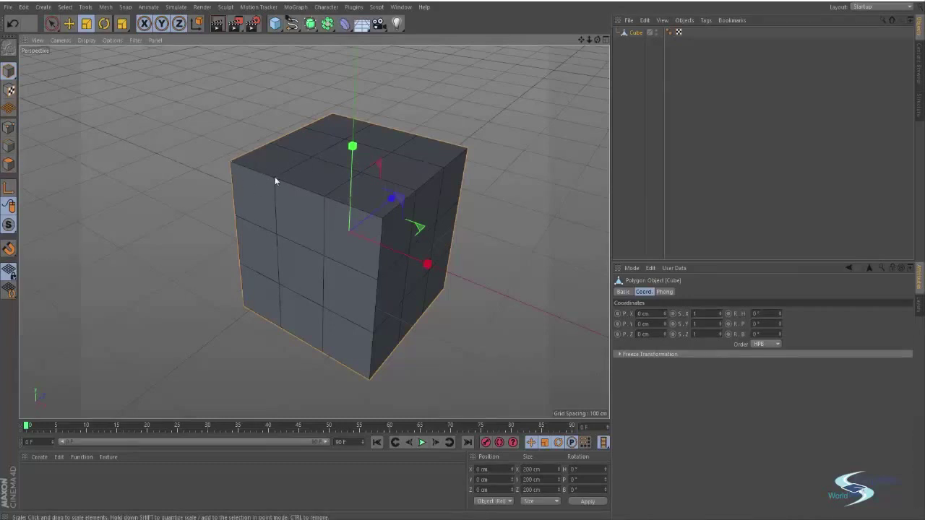
right_click_drag(275, 177, 371, 153, "alt")
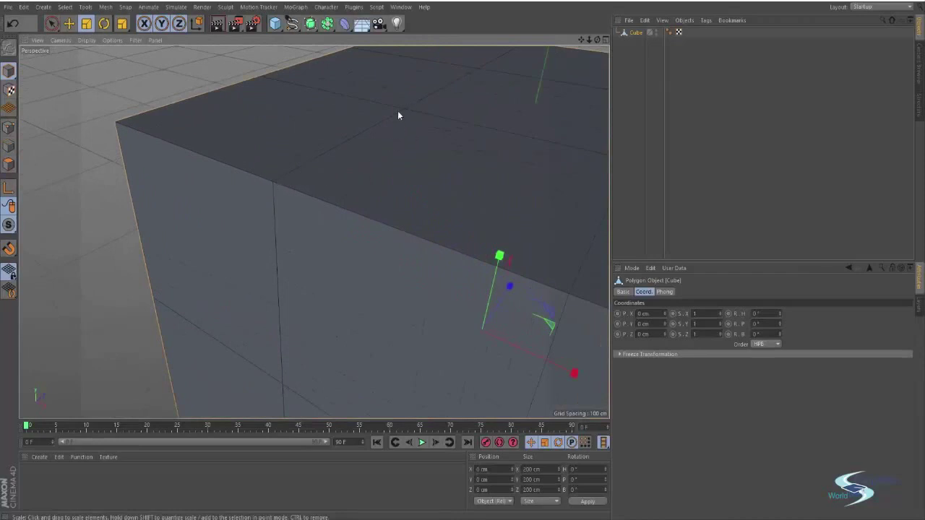
left_click_drag(494, 161, 544, 141, "alt")
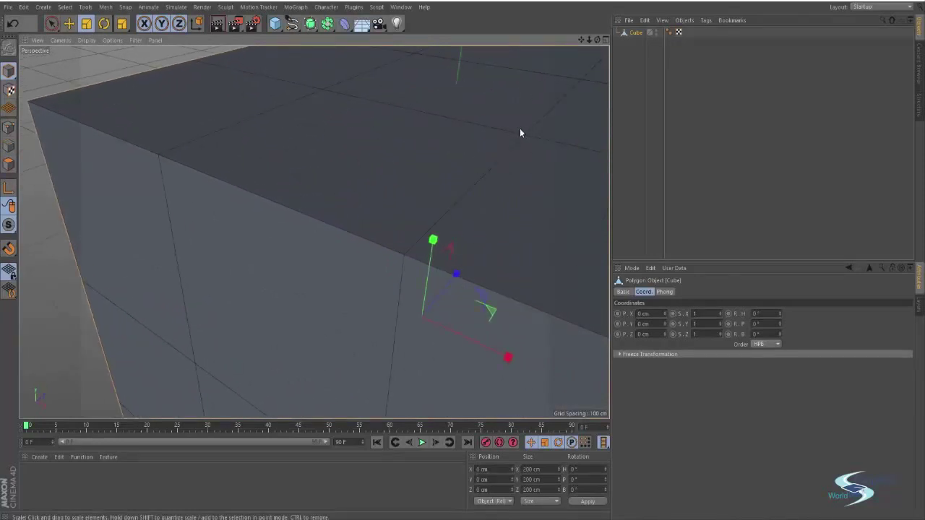
right_click_drag(521, 132, 433, 148, "alt")
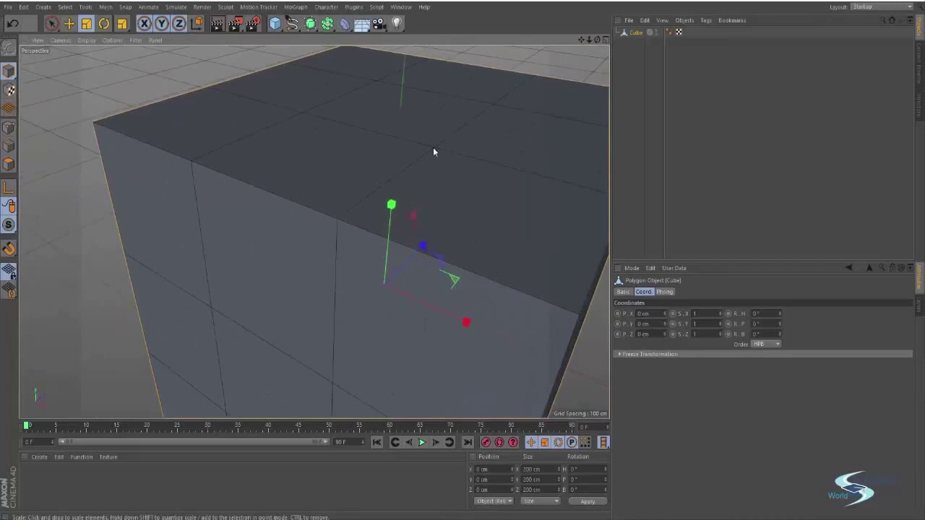
right_click_drag(336, 205, 309, 192, "alt")
middle_click_drag(372, 185, 383, 197, "alt")
middle_click_drag(230, 160, 254, 183, "alt")
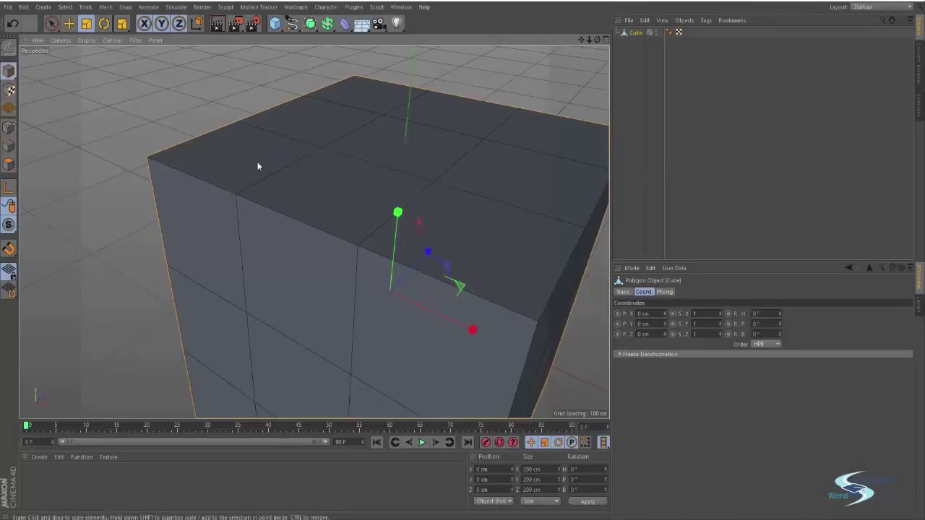
left_click_drag(571, 253, 402, 291, "alt")
left_click_drag(195, 168, 247, 204, "alt")
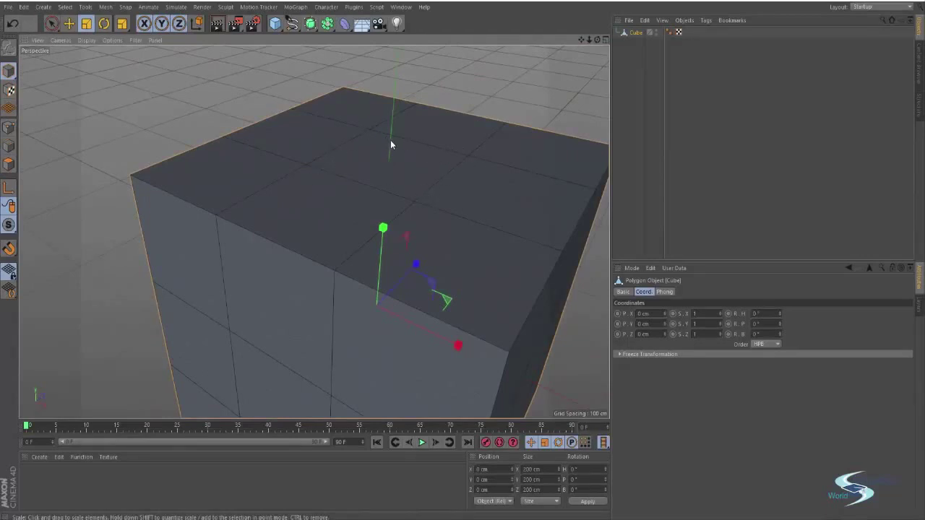
left_click_drag(390, 144, 369, 161, "alt")
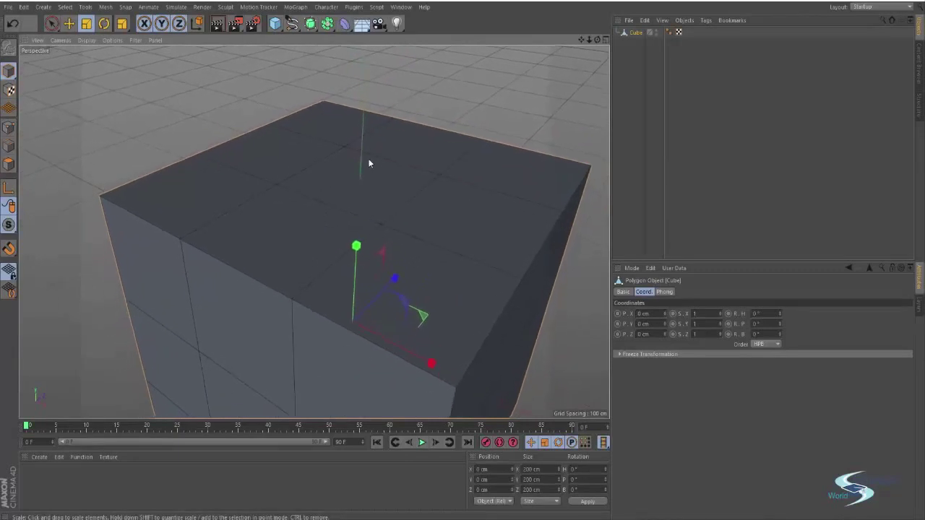
mouse_move(369, 171)
right_mouse_down("alt")
mouse_move(368, 180)
mouse_move(398, 170)
mouse_move(386, 178)
right_mouse_up("alt")
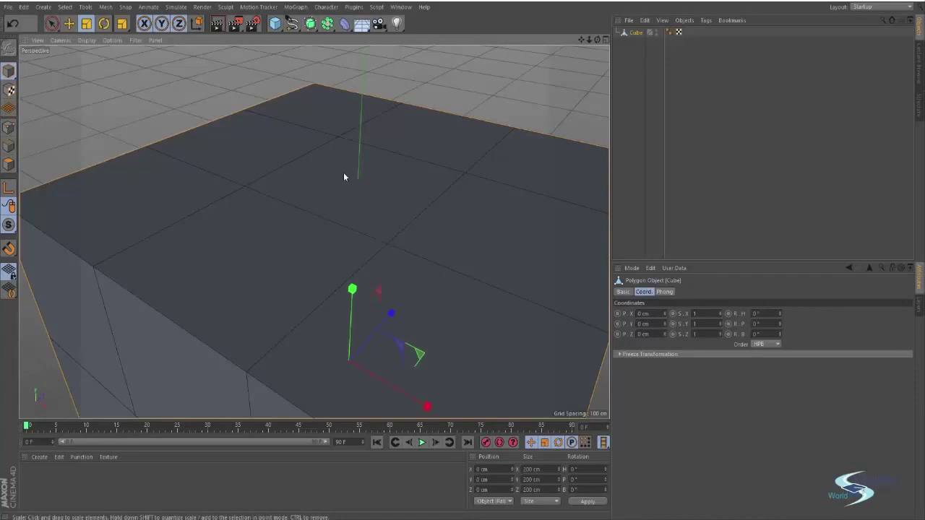
left_click_drag(386, 164, 397, 181, "alt")
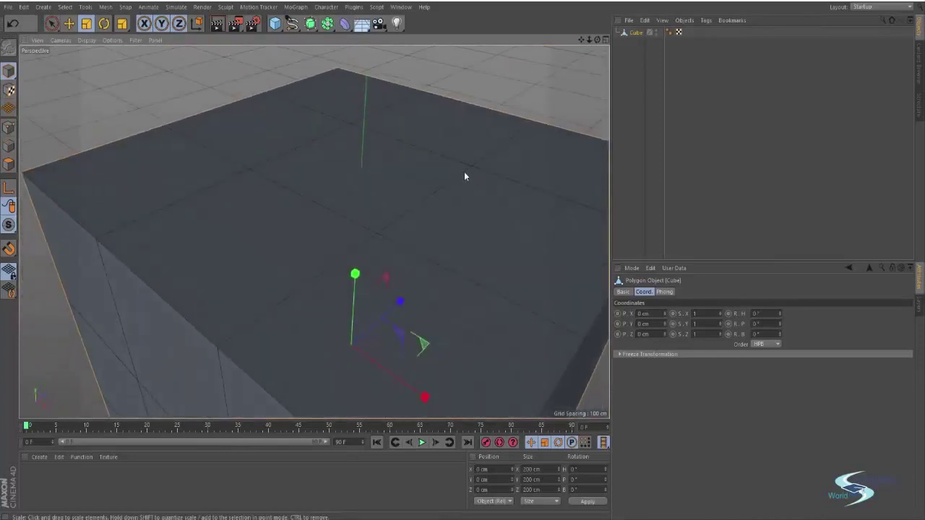
right_click_drag(403, 200, 328, 227, "alt")
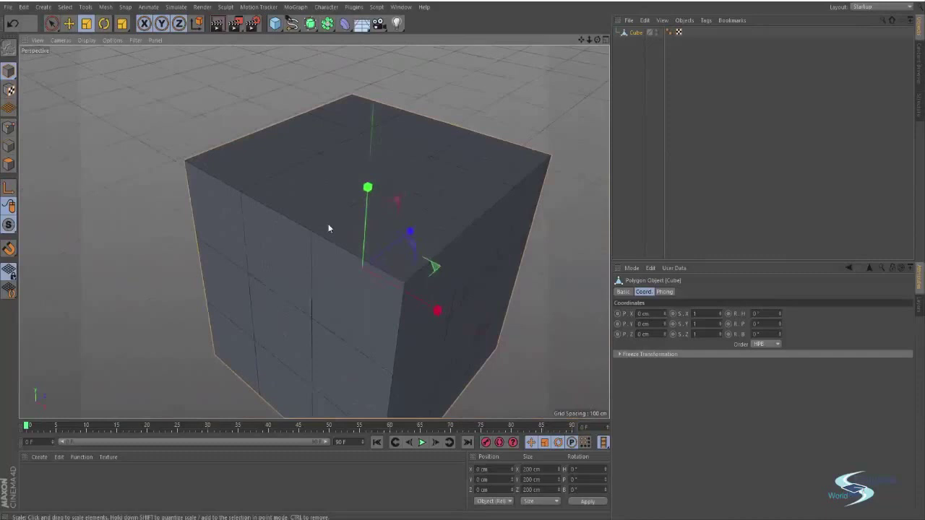
left_click_drag(330, 226, 349, 246, "alt")
middle_click_drag(349, 245, 394, 218, "alt")
left_click_drag(394, 218, 397, 216, "alt")
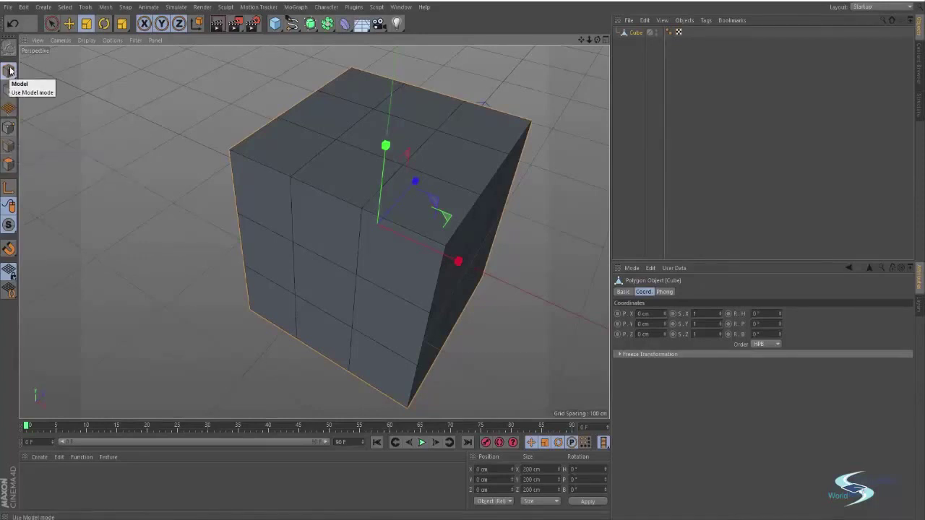
Try moving the whole cube along its X axis, and undo the move.
key("e")
left_click_drag(452, 263, 401, 252)
key("ctrl+z")
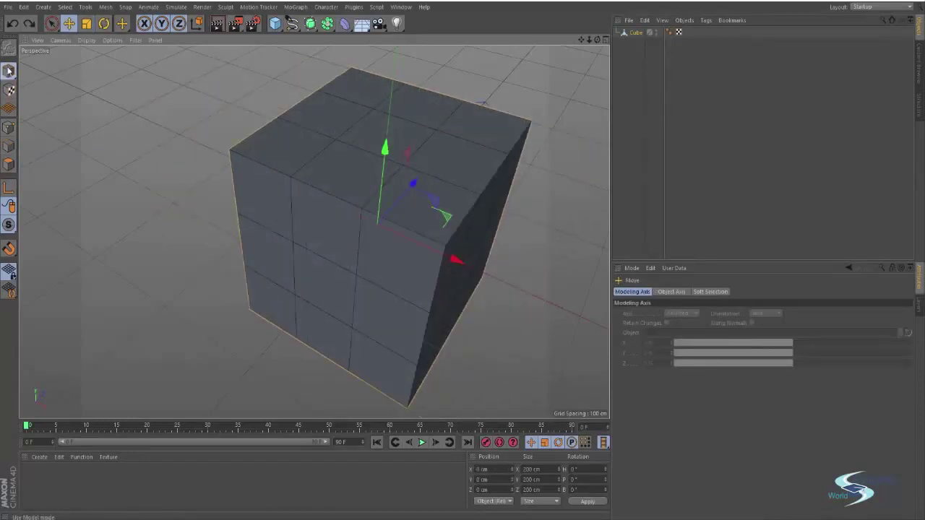
Switch the cube to Points mode and examine the points along its top edges from different angles.
left_click(9, 127)
left_click_drag(254, 151, 107, 140, "alt")
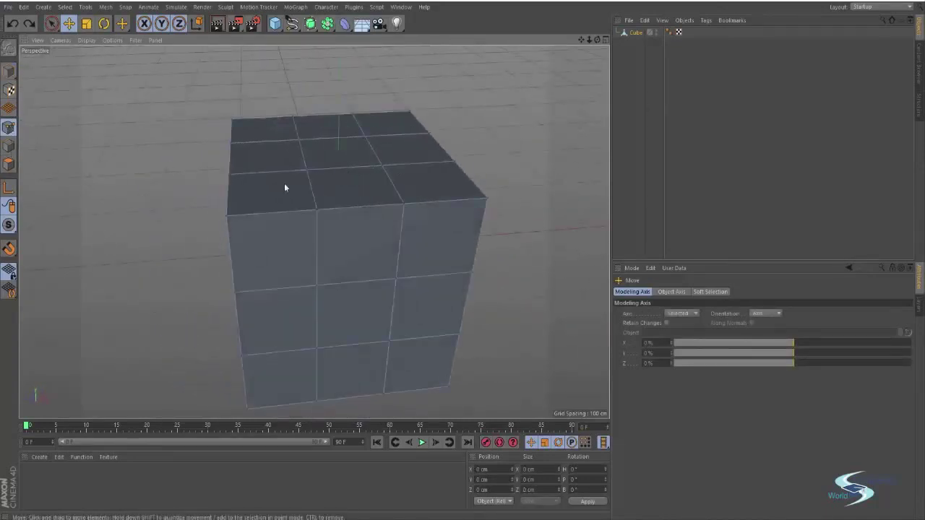
left_click_drag(284, 183, 423, 156, "alt")
right_click_drag(356, 180, 390, 167, "alt")
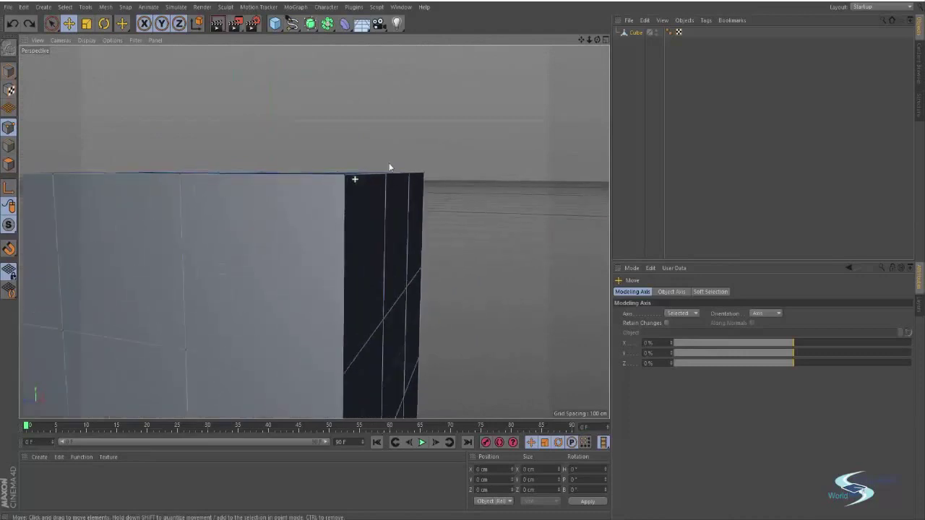
left_click_drag(375, 171, 280, 230, "alt")
right_click_drag(354, 204, 315, 206, "alt")
middle_click_drag(315, 206, 193, 209, "alt")
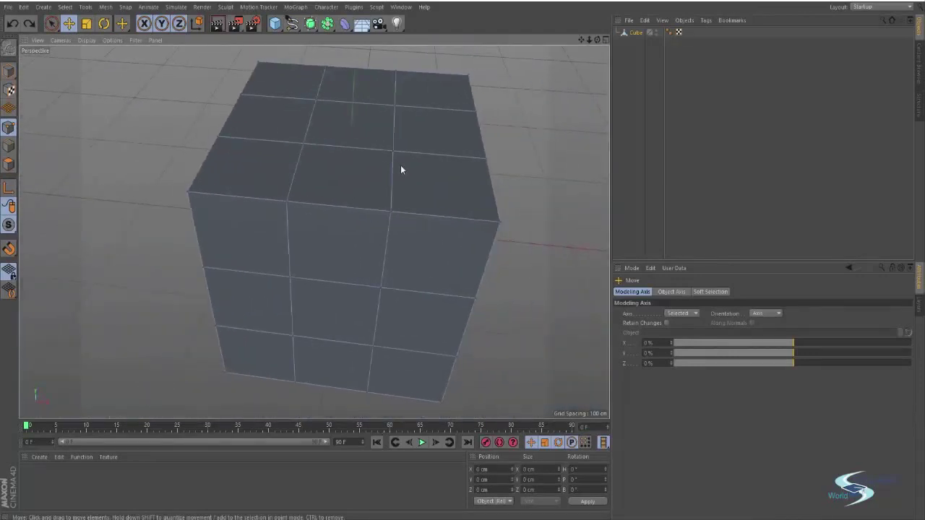
middle_click_drag(400, 166, 329, 160, "alt")
right_click_drag(328, 203, 397, 181, "alt")
left_click_drag(397, 186, 338, 201, "alt")
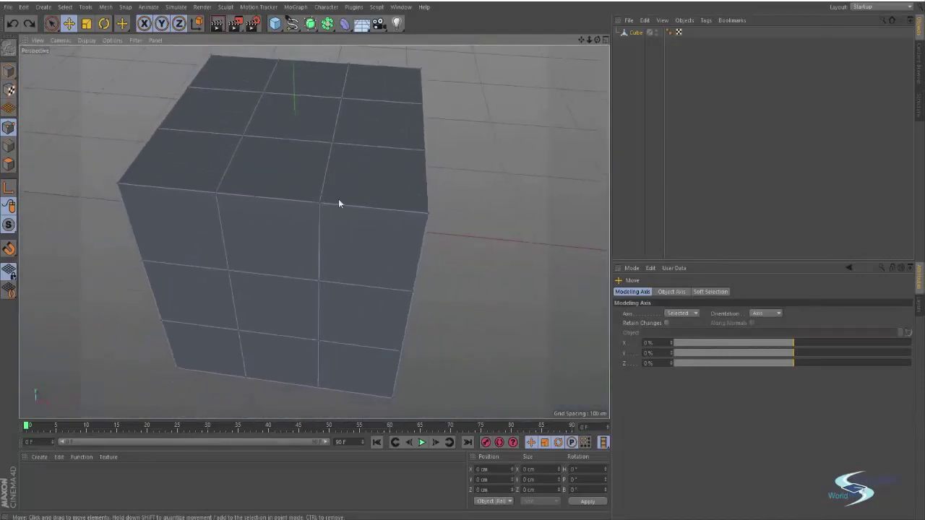
left_click_drag(388, 231, 463, 215, "alt")
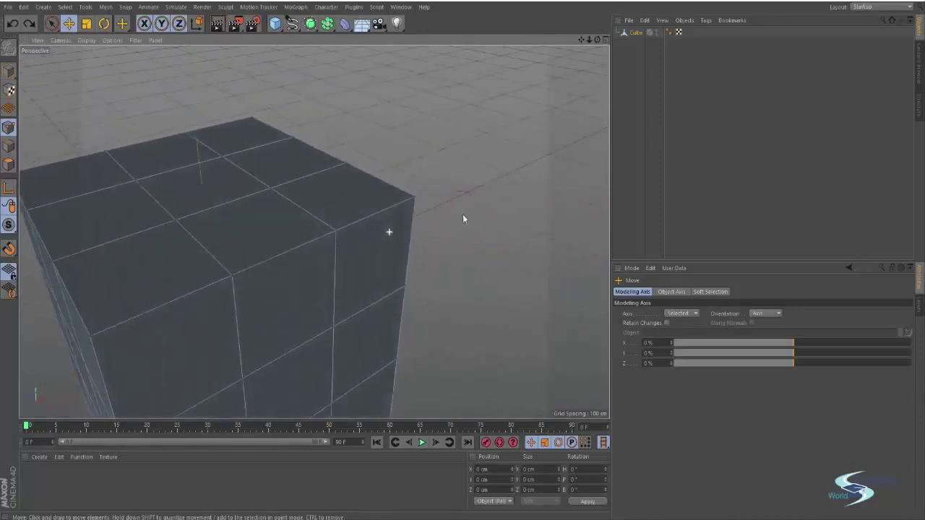
Pull the top edge's corner point at X 100, Z -100 cm and its neighbouring point inwards and downwards.
double_click(413, 199)
left_click(424, 220)
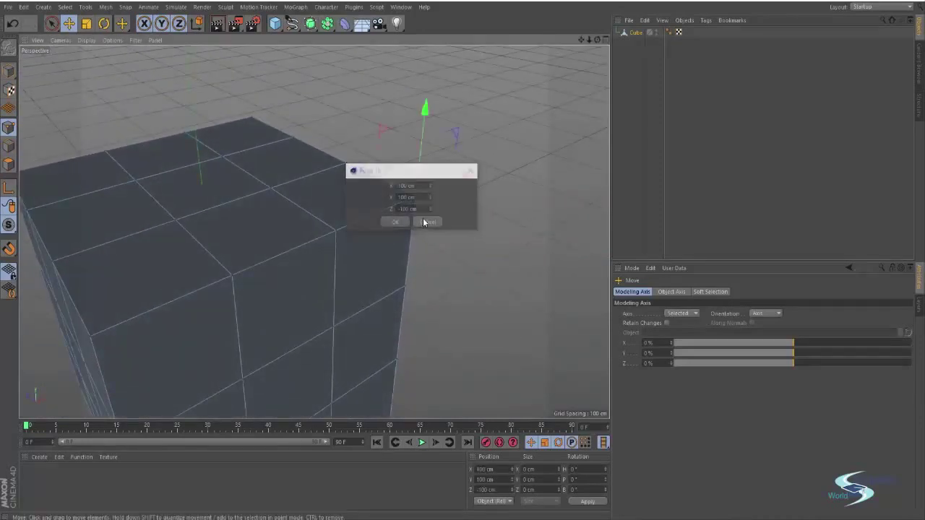
left_click_drag(419, 195, 324, 212, "alt")
left_click_drag(480, 161, 445, 186)
left_click_drag(259, 149, 227, 171)
Pull the remaining inner point and the opposite corner point of the same top edge inwards and downwards.
left_click(294, 265)
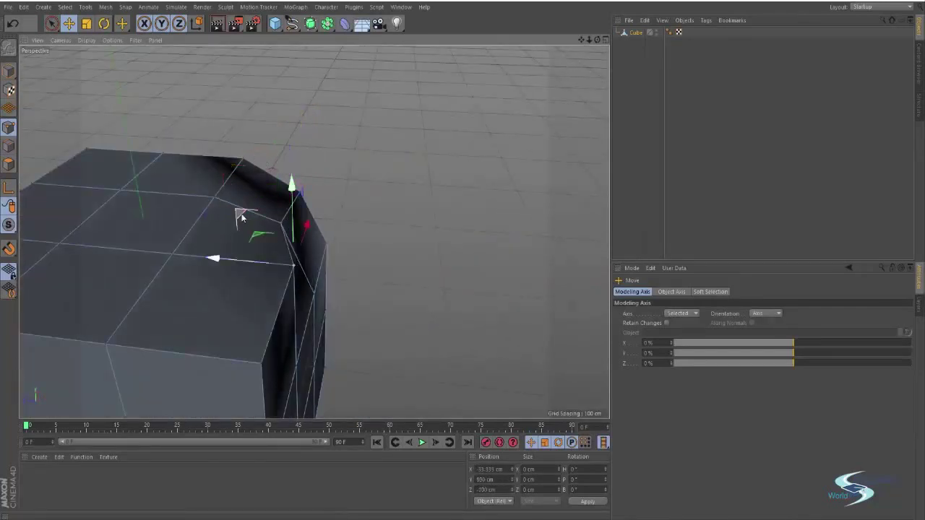
left_click_drag(240, 215, 205, 229)
left_click_drag(236, 269, 396, 242, "alt")
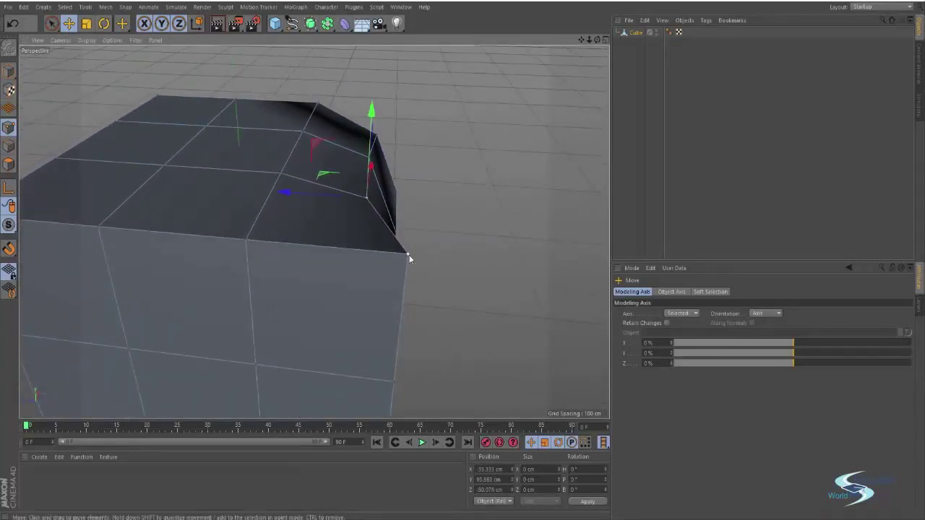
left_click(408, 255)
left_click_drag(353, 212, 293, 224)
Adjust the inner point near the X -100 cm end of the reshaped edge, and lower the corner point beside it.
left_click_drag(375, 210, 317, 178, "alt")
left_click(365, 189)
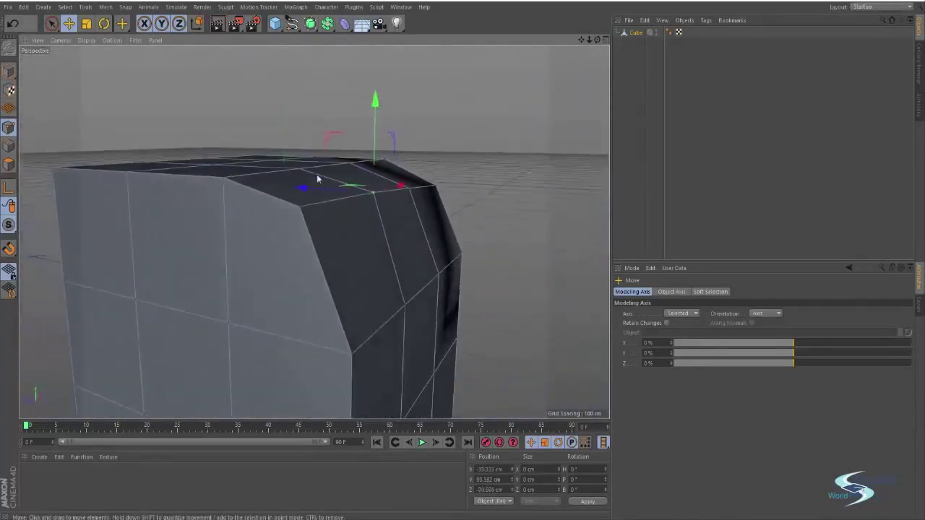
left_click(296, 208)
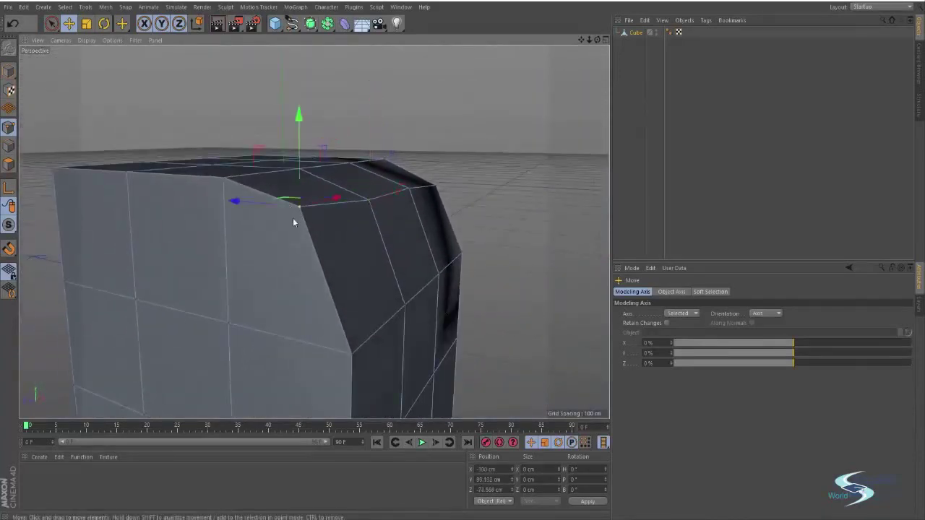
left_click_drag(262, 151, 266, 175)
left_click(458, 182)
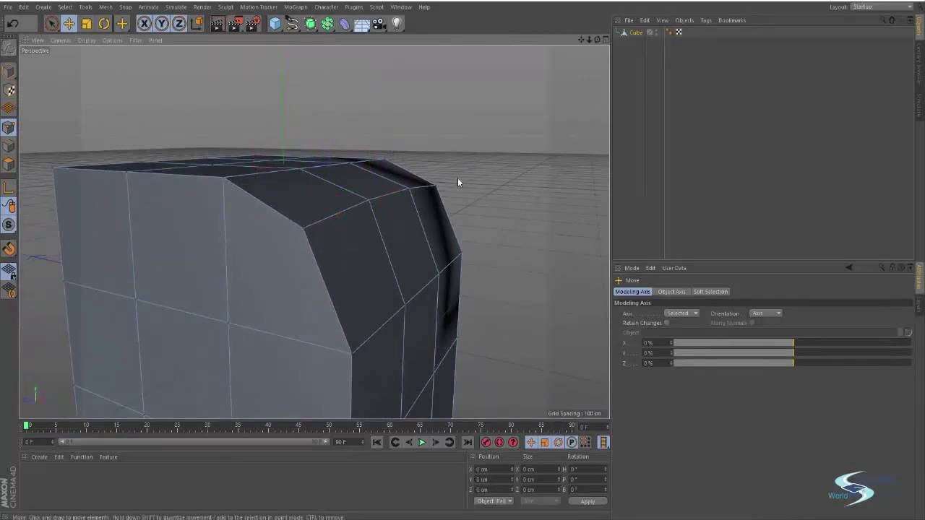
Lower the two inner points and readjust the near corner point to even out the reshaped top edge.
left_click(412, 191)
left_click_drag(367, 137, 355, 178)
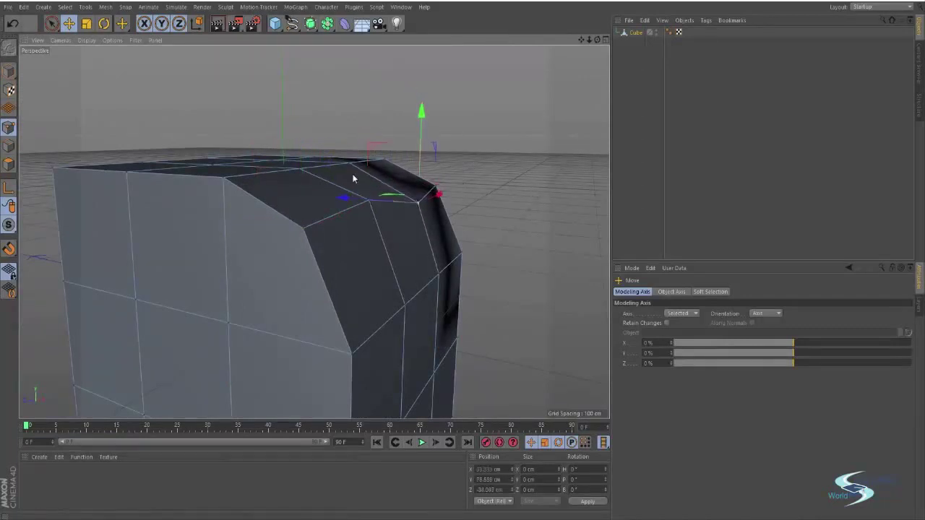
left_click(419, 199)
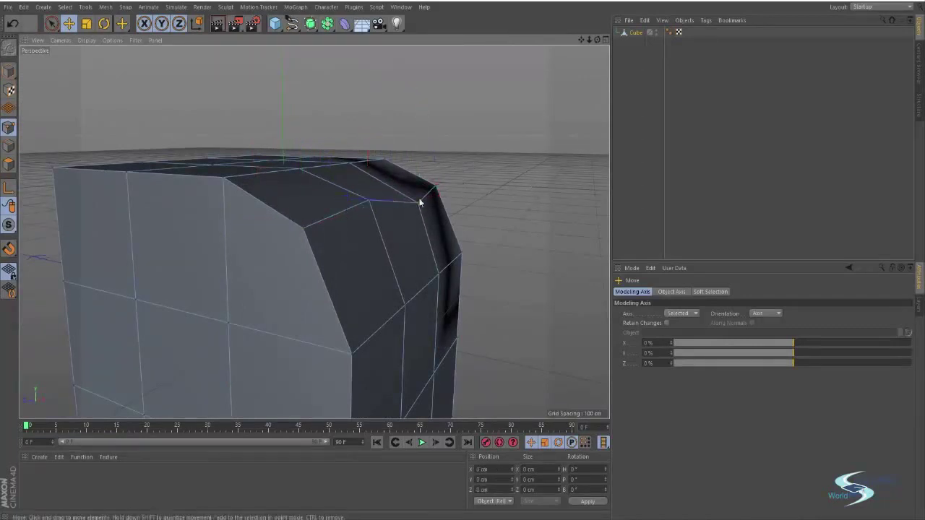
left_click(370, 203)
left_click_drag(329, 147, 334, 164)
left_click(303, 229)
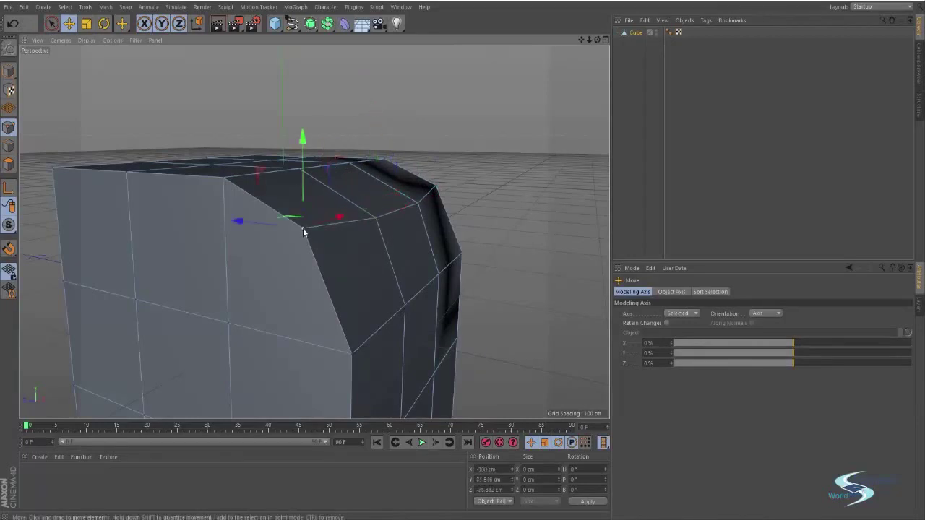
left_click_drag(260, 173, 268, 186)
left_click(471, 169)
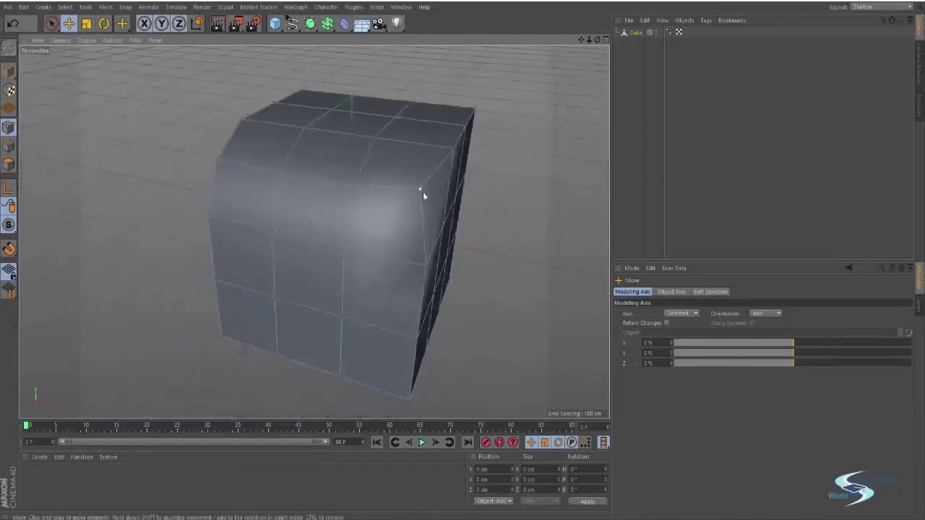
View the reshaped edge from the cube's side and activate the Live Selection tool.
left_click(419, 194)
left_click_drag(407, 200, 444, 151, "alt")
left_click(392, 81)
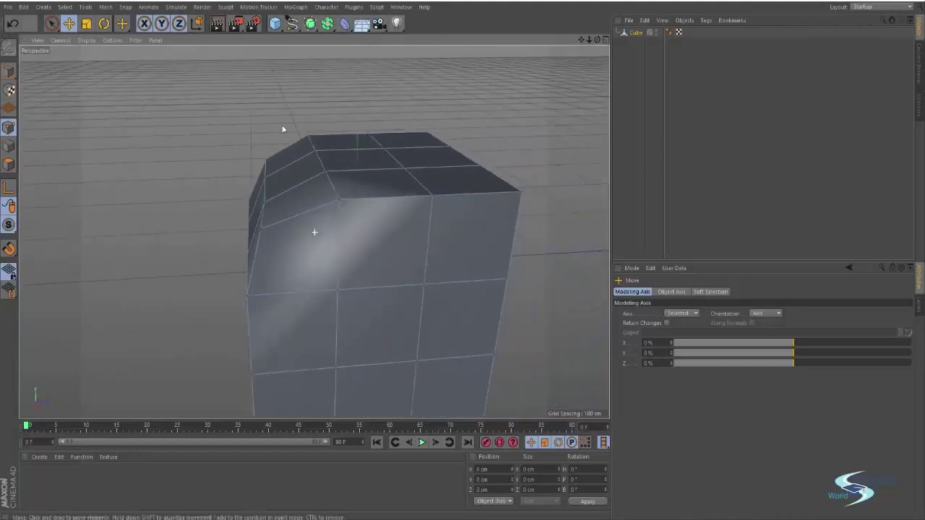
left_click_drag(282, 129, 311, 152, "alt")
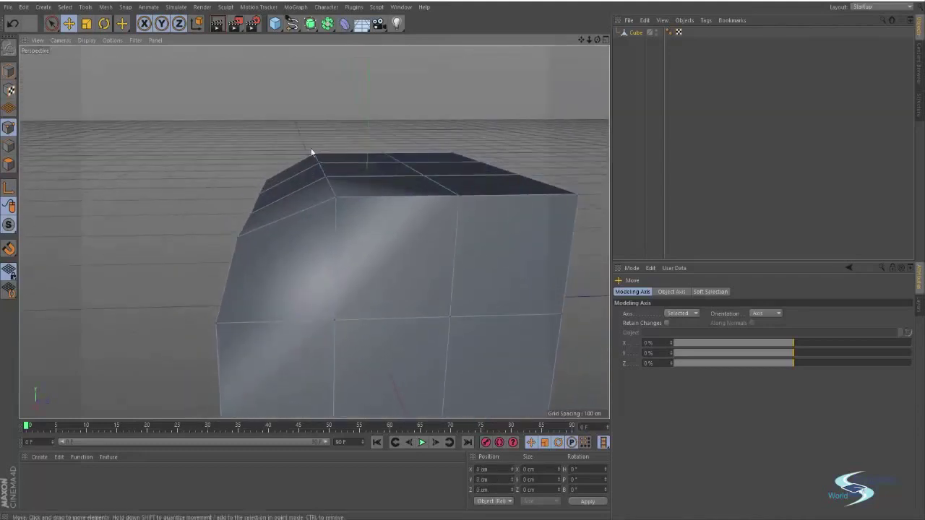
mouse_move(331, 201)
left_mouse_down()
mouse_move(326, 180)
mouse_move(357, 210)
mouse_move(322, 241)
mouse_move(332, 187)
left_mouse_up()
mouse_move(293, 98)
left_mouse_down("alt")
mouse_move(310, 99)
mouse_move(289, 108)
mouse_move(299, 93)
mouse_move(290, 96)
left_mouse_up("alt")
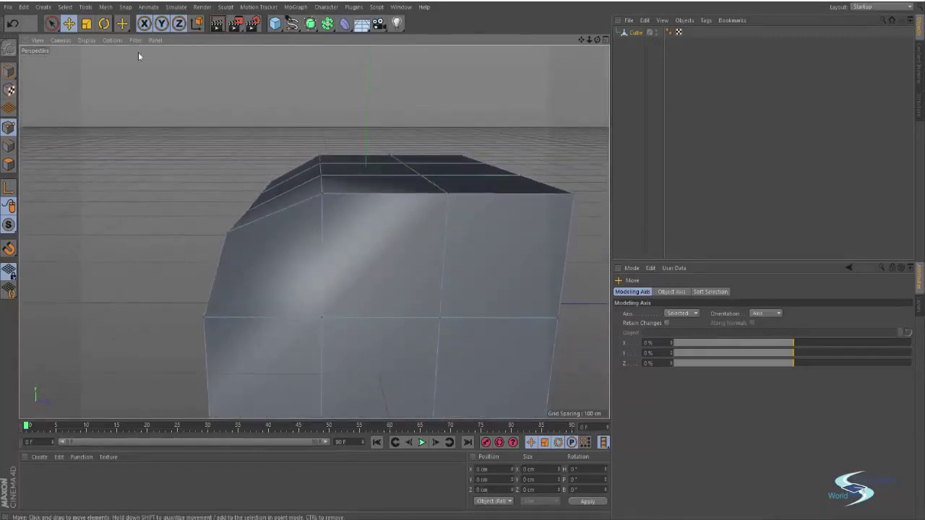
left_click(52, 24)
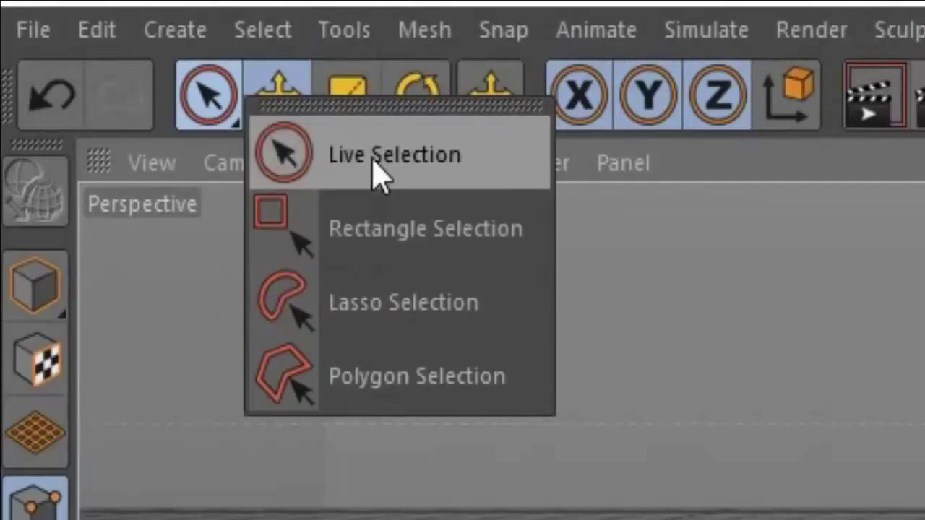
left_click(373, 173)
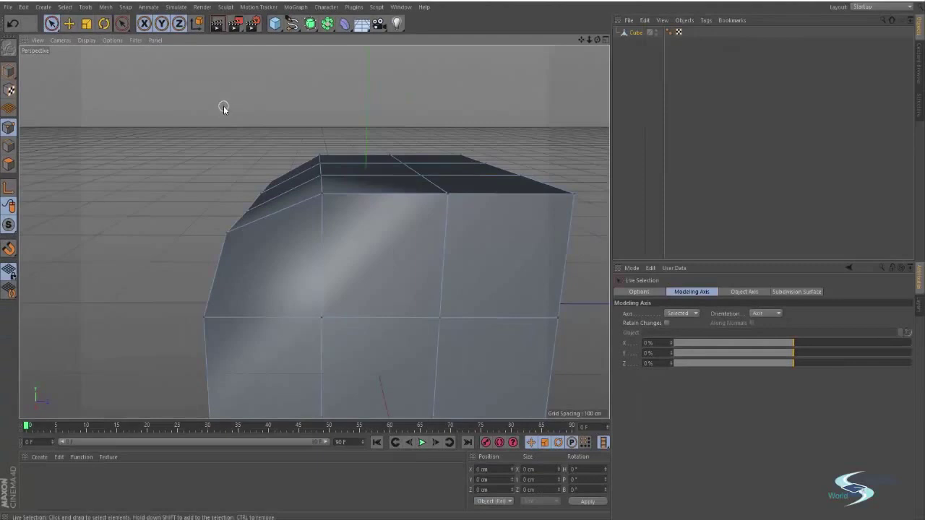
key("v")
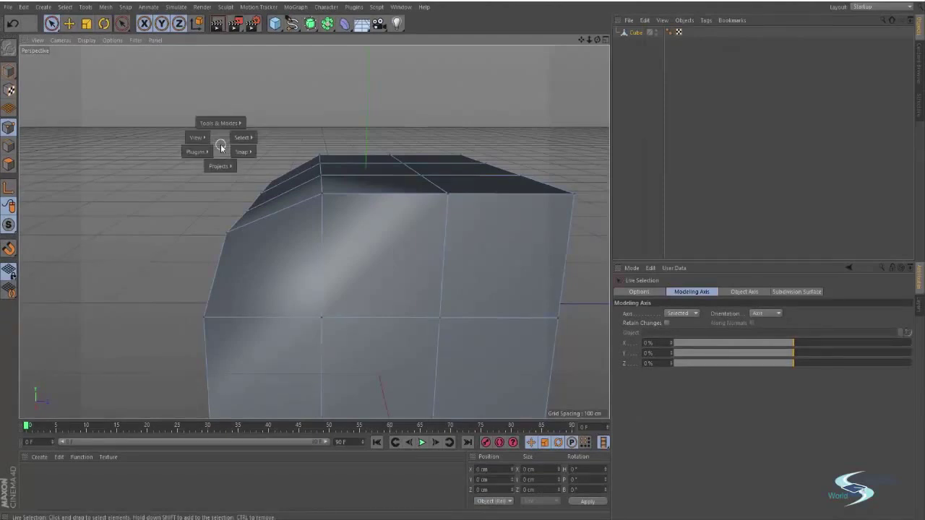
key("Escape")
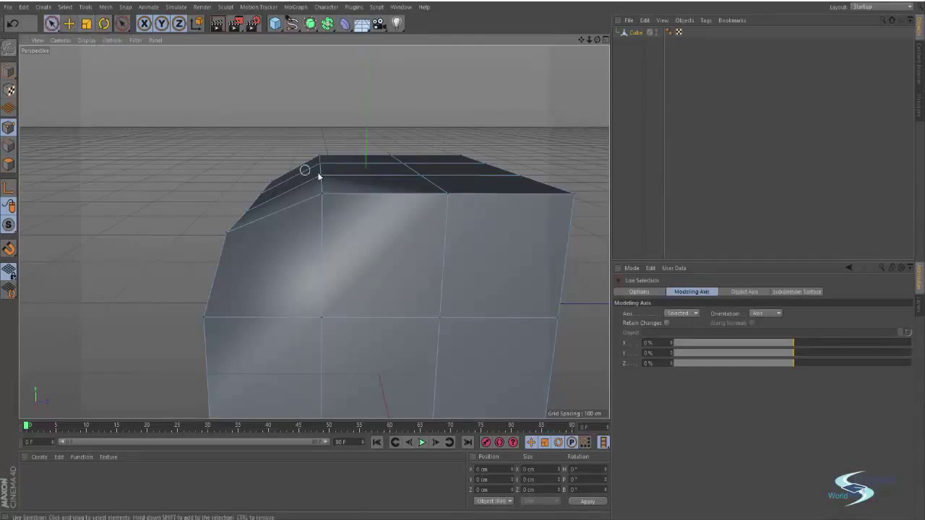
left_click_drag(322, 157, 347, 144, "alt")
right_click_drag(348, 144, 366, 155, "alt")
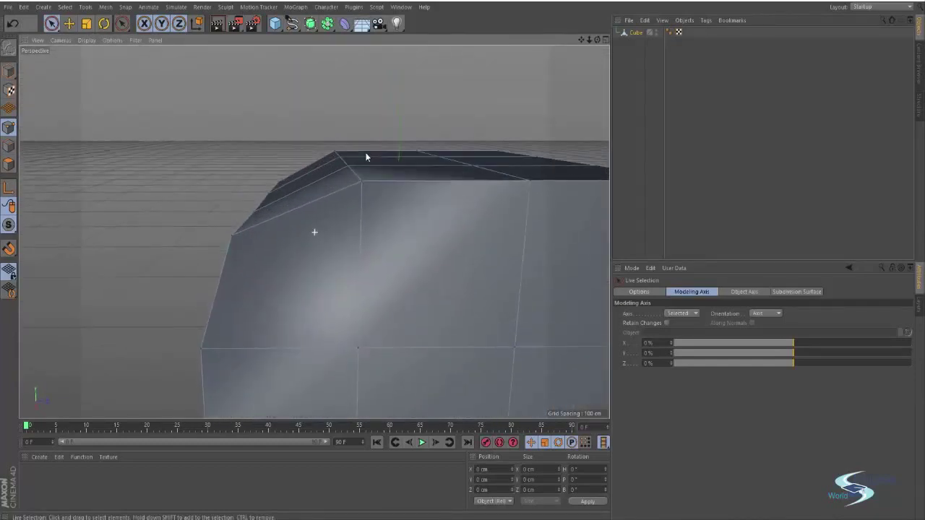
left_click_drag(366, 155, 335, 140, "alt")
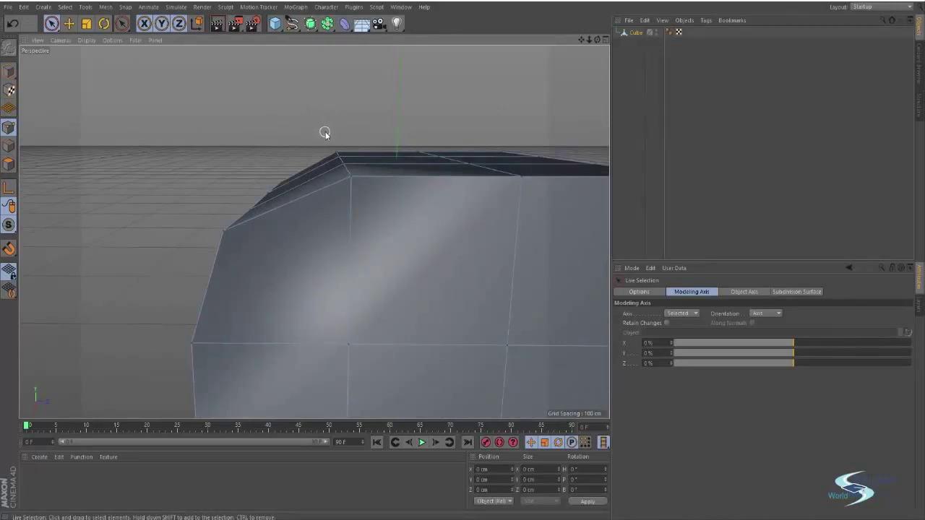
left_click(337, 156)
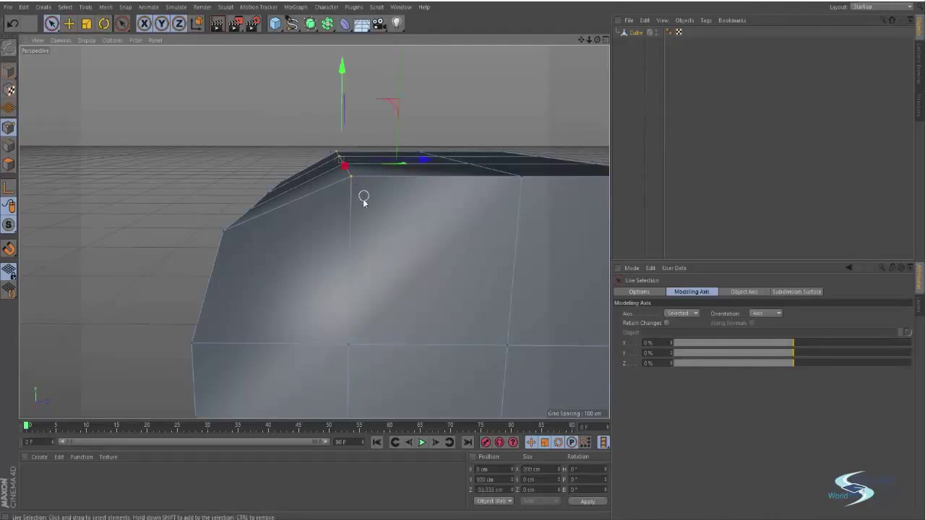
mouse_move(361, 195)
left_mouse_down("alt")
mouse_move(383, 211)
mouse_move(377, 198)
left_mouse_up("alt")
left_click_drag(369, 101, 350, 148, "alt")
key("ctrl+z")
left_click(400, 80)
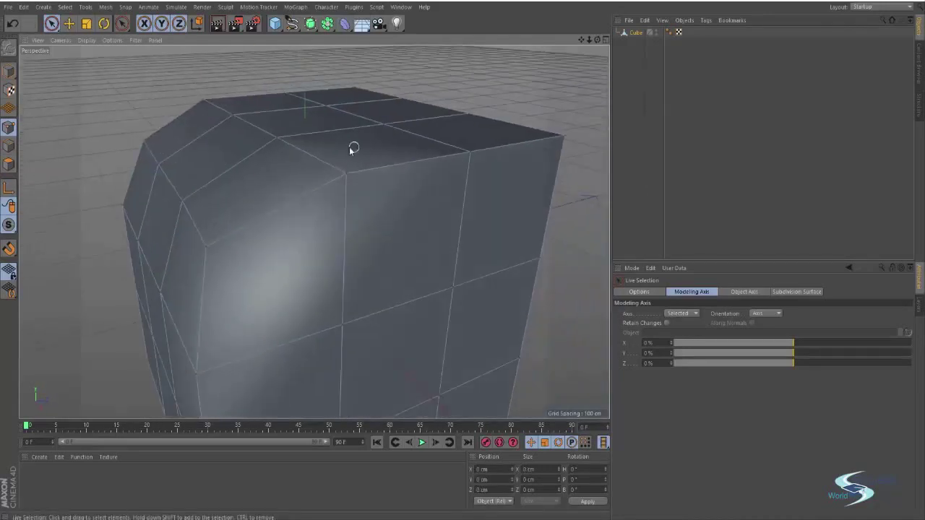
Select the two inner top points on the Z -33.333 cm row and raise them above the top face.
left_click(234, 117)
left_click(279, 137, "shift")
left_click_drag(253, 77, 252, 46)
left_click_drag(297, 91, 364, 164, "alt")
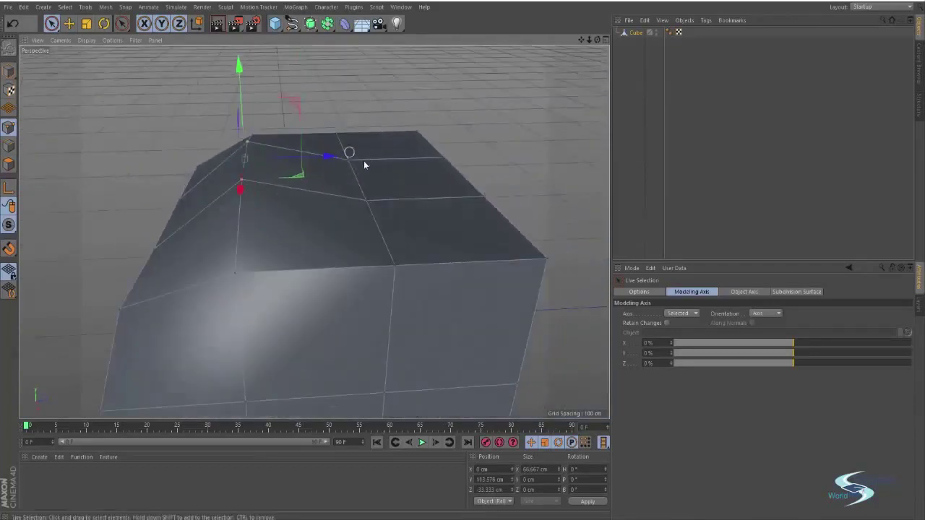
Select the two inner top points on the Z 33.333 cm row and raise them to about Y 117 cm.
left_click(374, 215)
left_click_drag(361, 87, 504, 186)
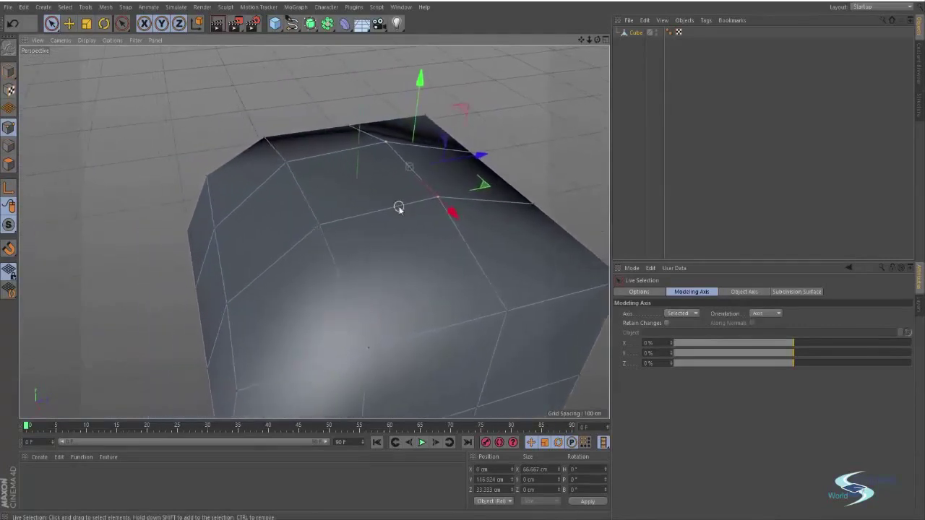
left_click_drag(398, 207, 450, 200, "alt")
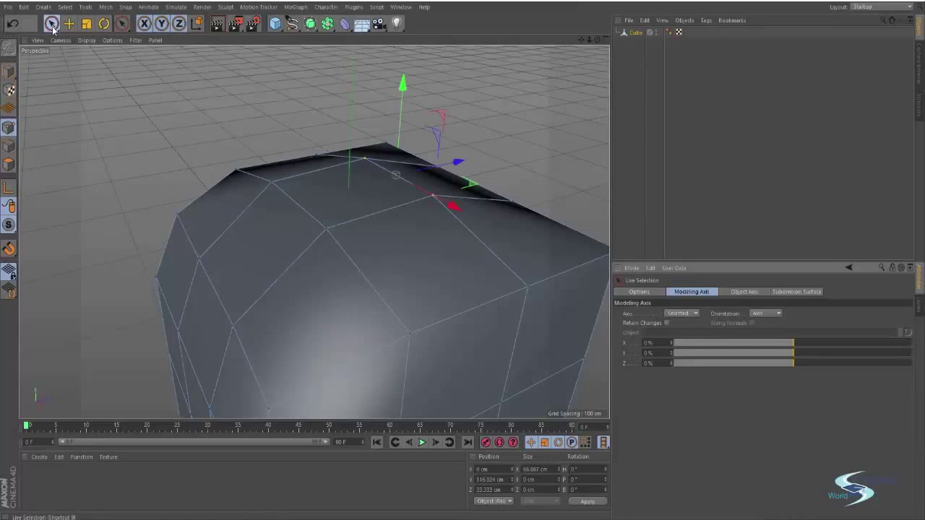
Switch to the Rectangle Selection tool and clear the current point selection on the cube.
key("8")
key("0")
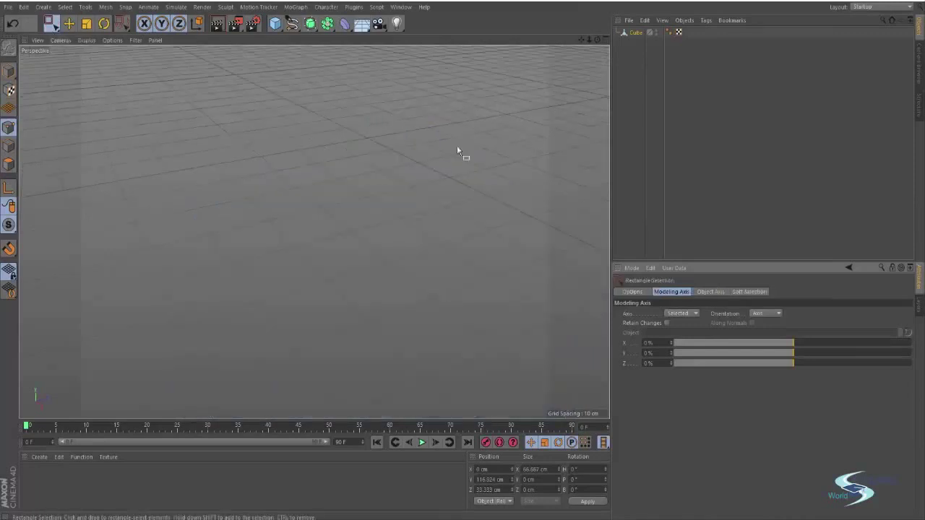
key("ctrl+shift+z")
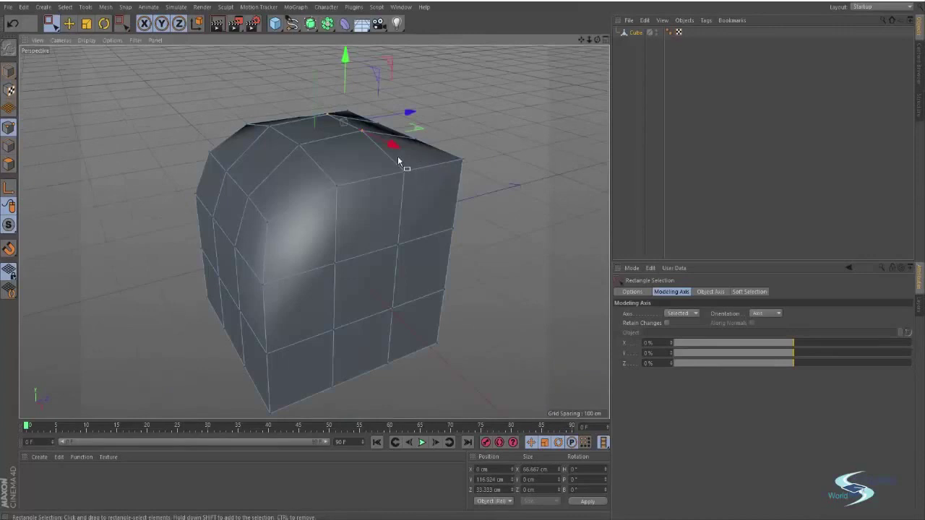
middle_click_drag(448, 134, 436, 170, "alt")
left_click_drag(353, 159, 387, 127, "alt")
left_click_drag(440, 114, 480, 131)
left_click_drag(313, 231, 358, 105, "alt")
right_click_drag(335, 124, 363, 125, "alt")
left_click_drag(363, 124, 376, 147, "alt")
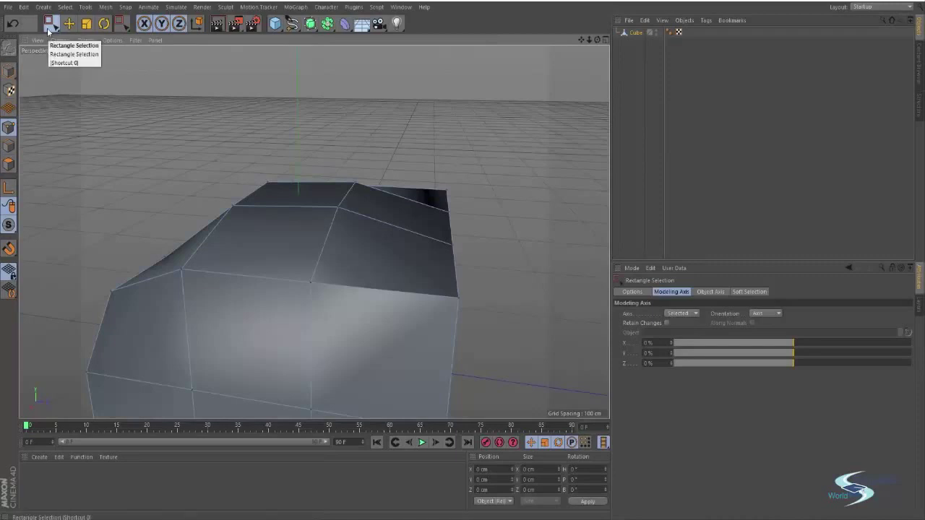
Activate Live Selection, switch on to Lasso Selection, and restore the view of the whole cube.
key("9")
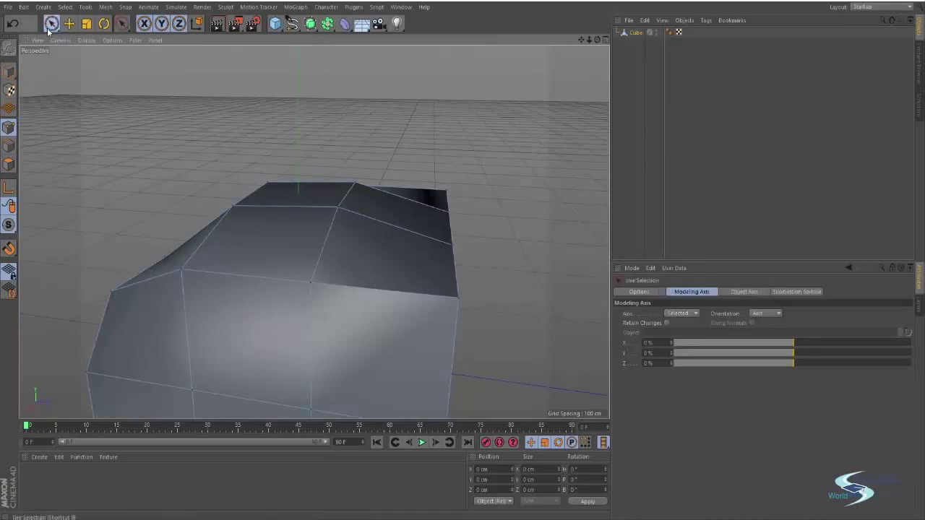
key("8")
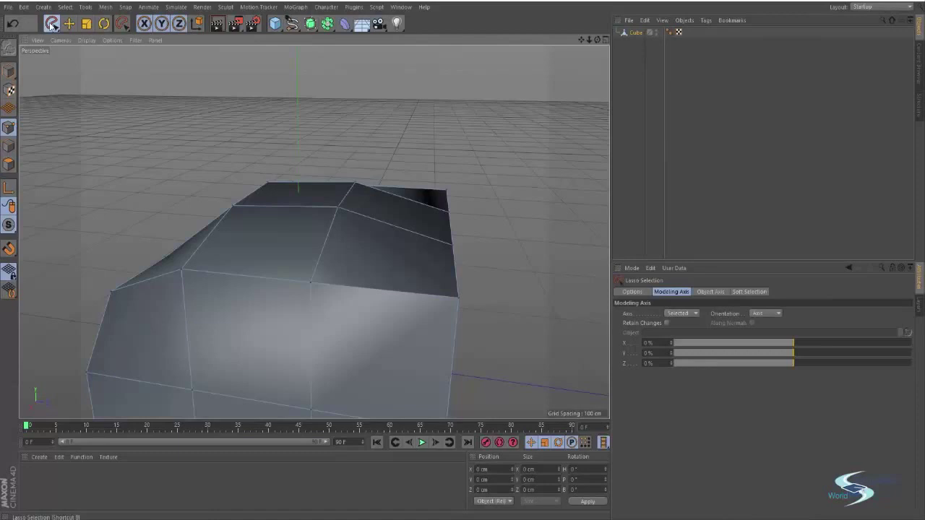
key("s")
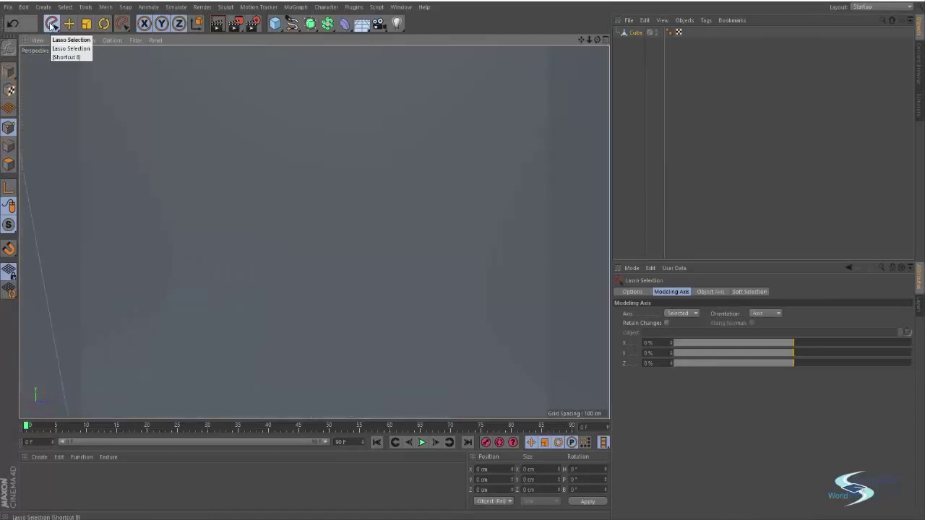
key("ctrl+shift+z")
left_click_drag(328, 132, 359, 170, "alt")
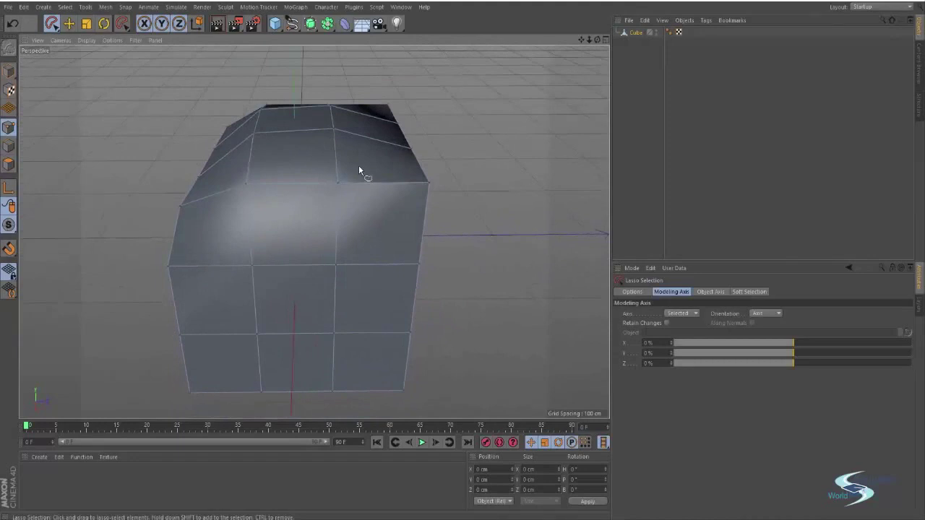
Use Rectangle Selection to pick the two inner top points on the Z 33.333 cm row and move them vertically.
key("0")
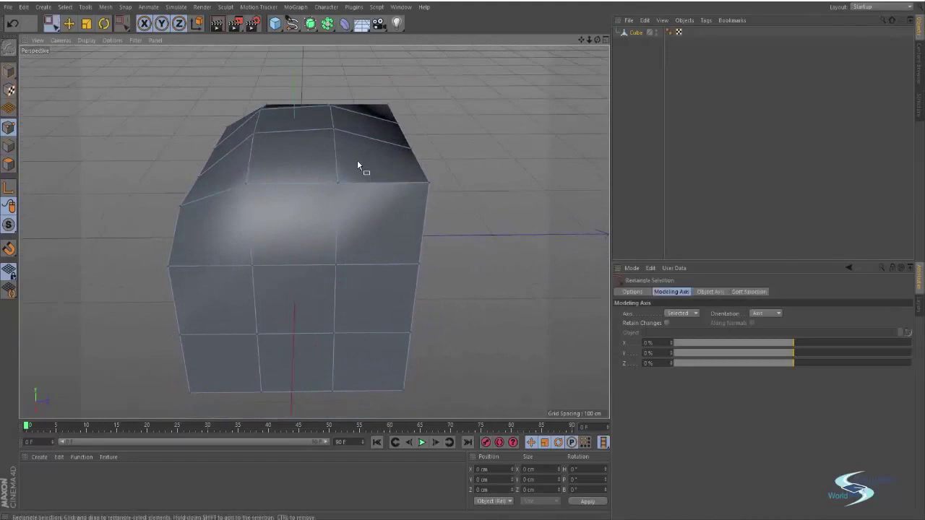
left_click_drag(340, 151, 365, 168, "alt")
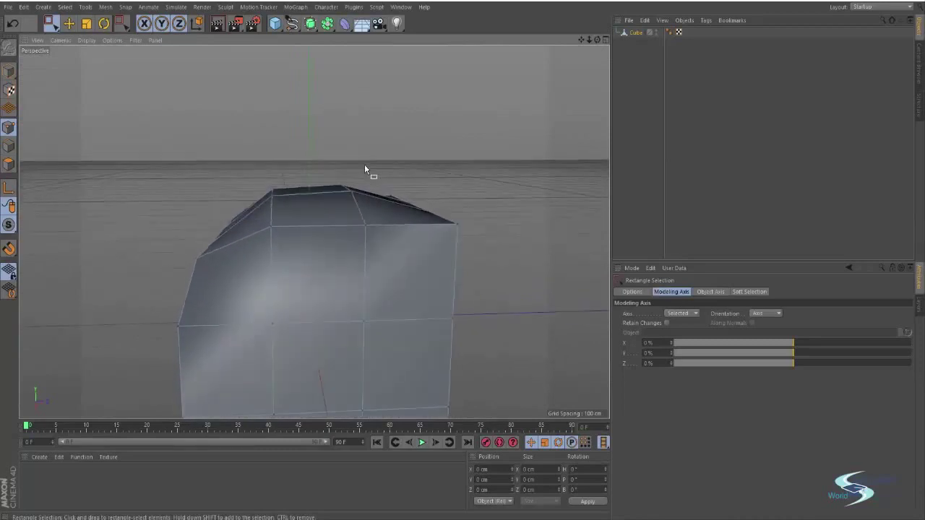
left_click_drag(307, 152, 351, 80)
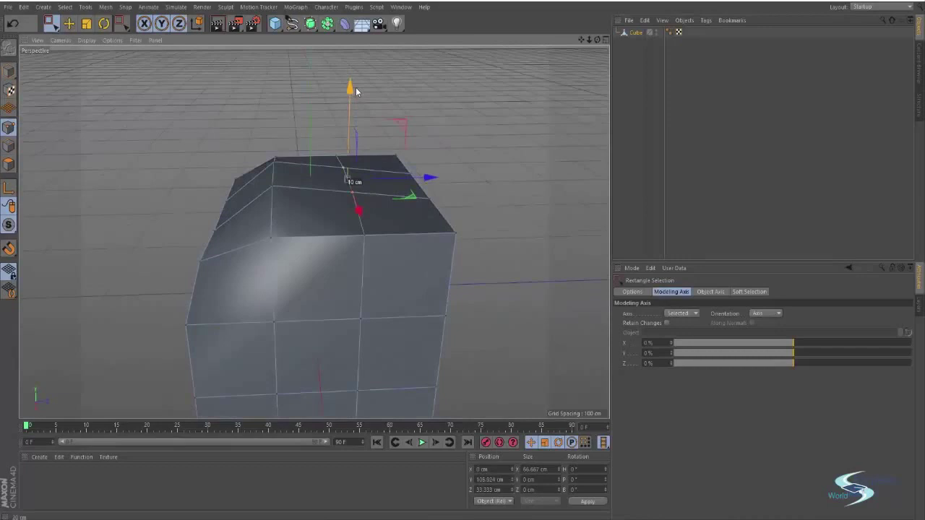
Rectangle-select the bottom edge points, the lower two rows, and finally all points on the cube's X 100 cm side.
left_click_drag(357, 197, 442, 359, "alt")
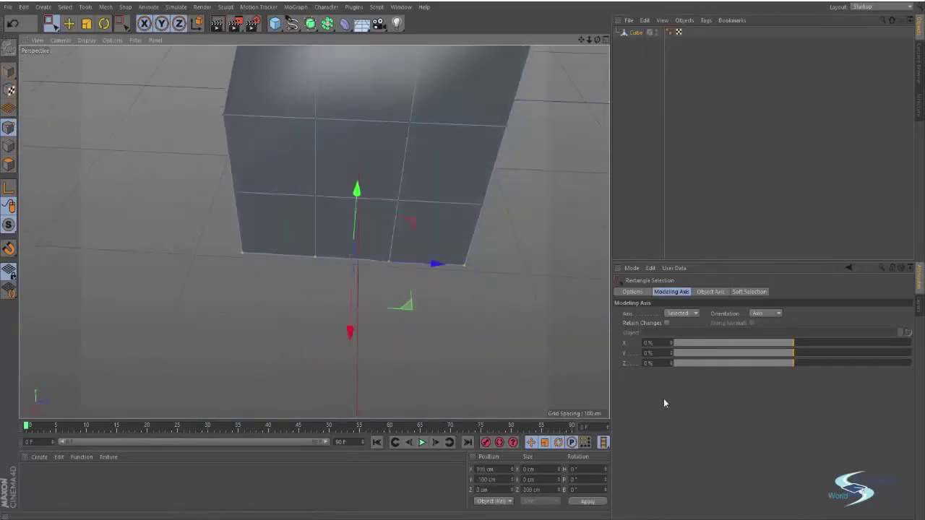
left_click_drag(323, 298, 462, 276, "alt")
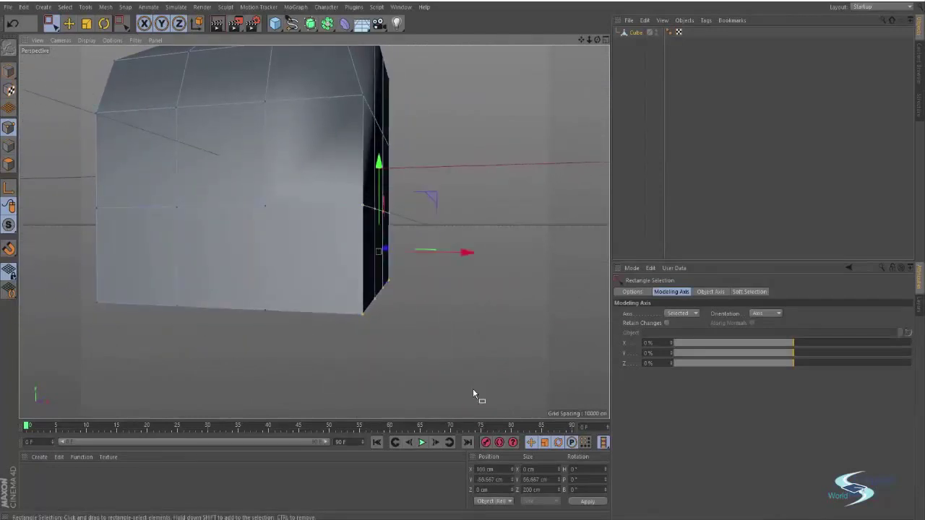
left_click_drag(474, 392, 441, 214, "alt")
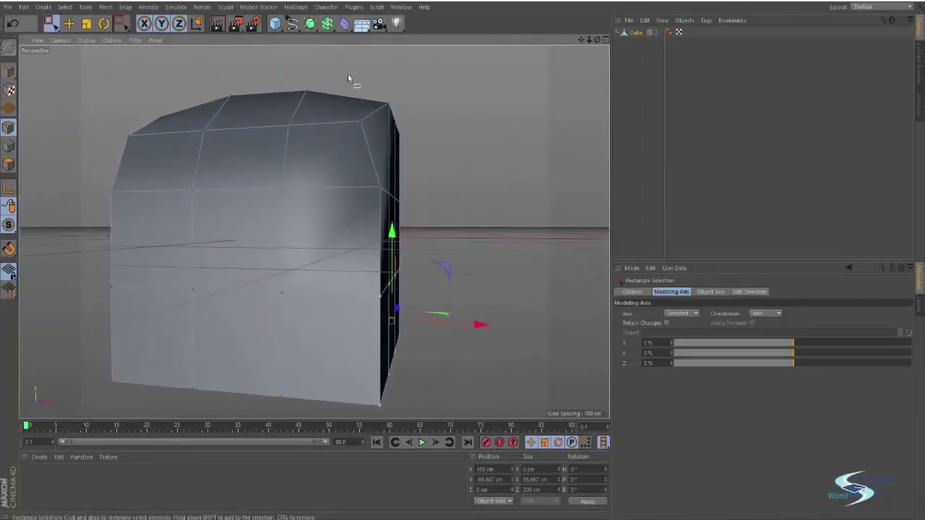
left_click_drag(341, 71, 542, 423)
left_click_drag(463, 275, 364, 296, "alt")
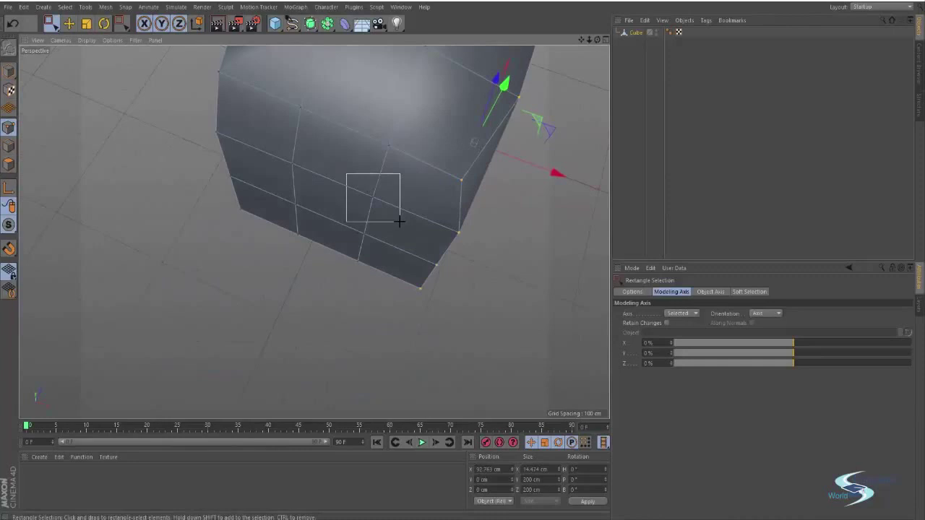
Replace the selection with a few points on the cube's lower part and add further scattered points to it.
left_click_drag(401, 216, 401, 217)
left_click_drag(263, 183, 324, 266)
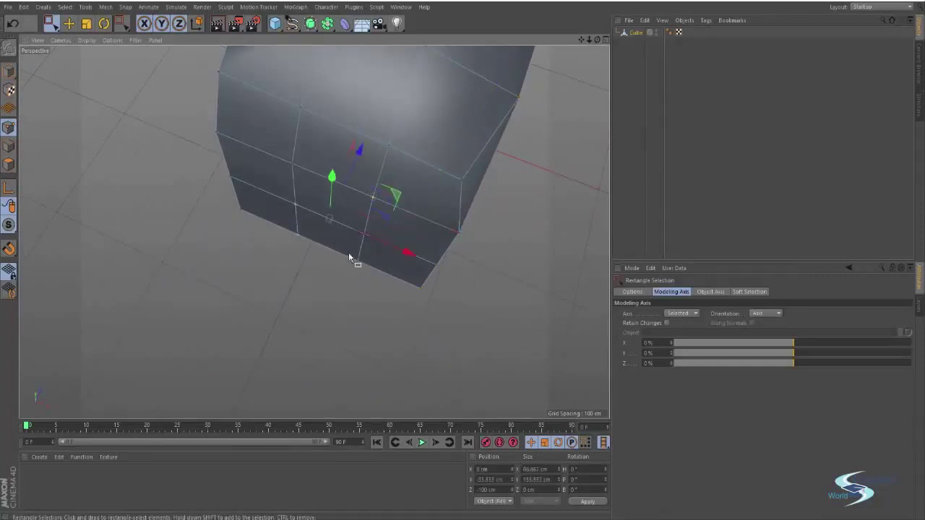
left_click_drag(446, 315, 518, 235, "shift")
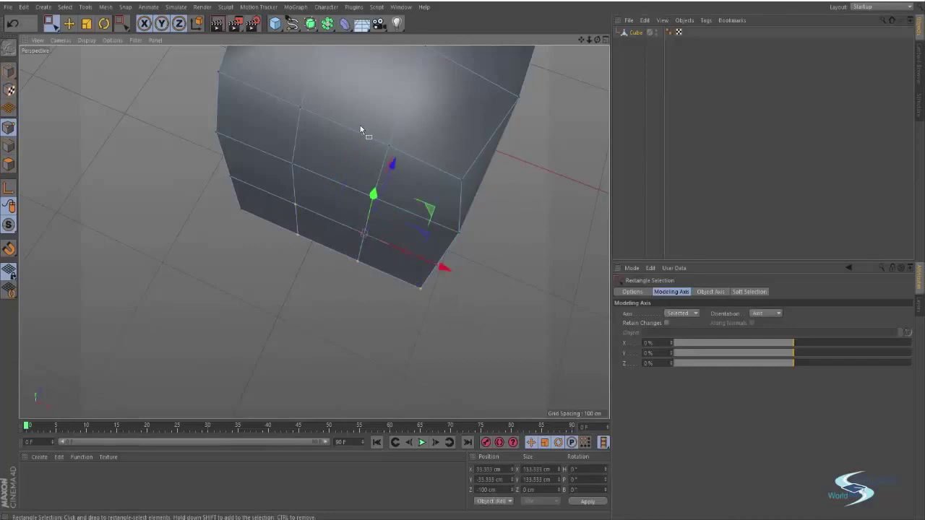
left_click_drag(360, 125, 401, 267, "shift")
left_click_drag(417, 234, 539, 333, "shift")
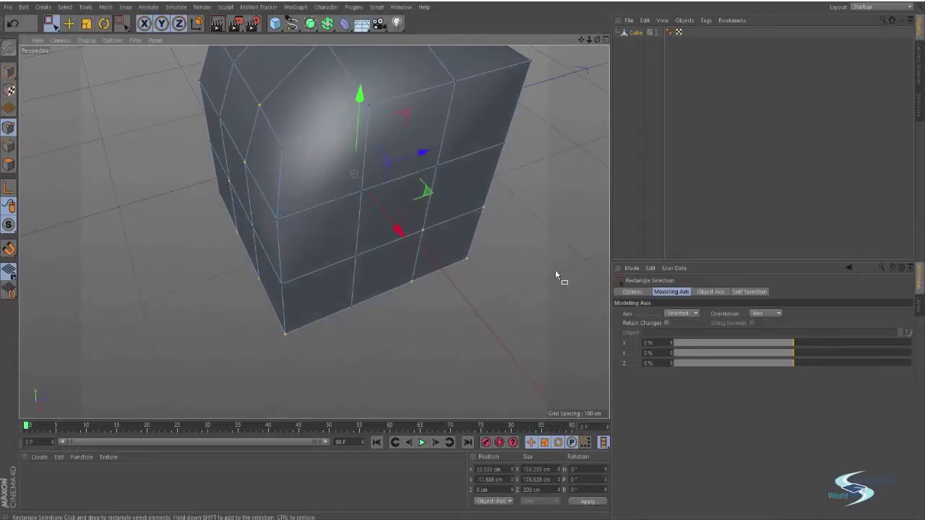
Scale the scattered selected points together, activate the Move tool, and clear the selection.
key("t")
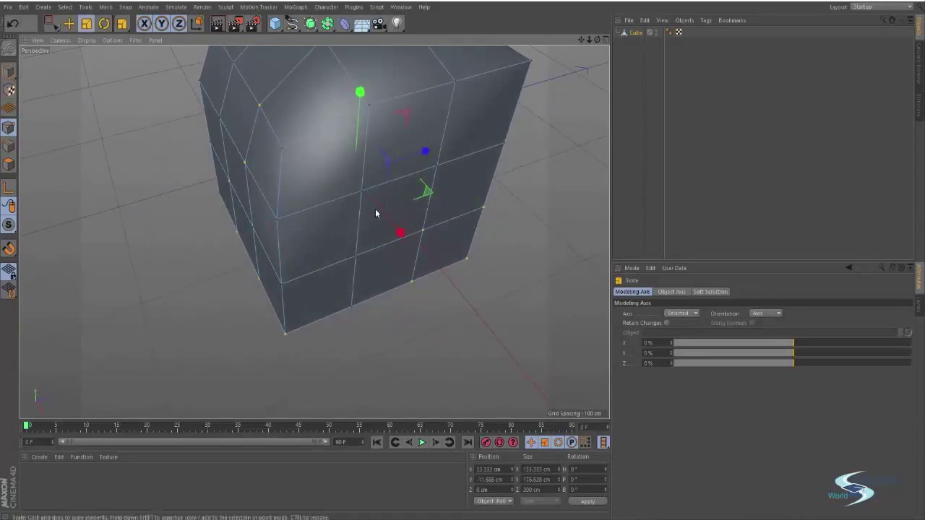
left_click_drag(363, 188, 421, 164)
key("e")
left_click(511, 190)
left_click_drag(395, 200, 412, 270, "alt")
Activate Live Selection, show the four-view layout, and return to the full Perspective view.
key("9")
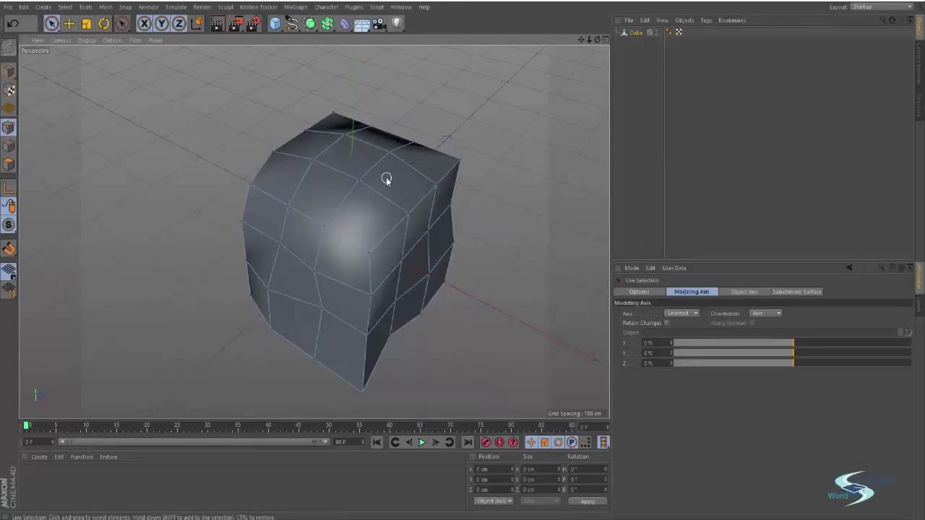
middle_click(436, 118)
middle_click(436, 116)
middle_click(278, 134)
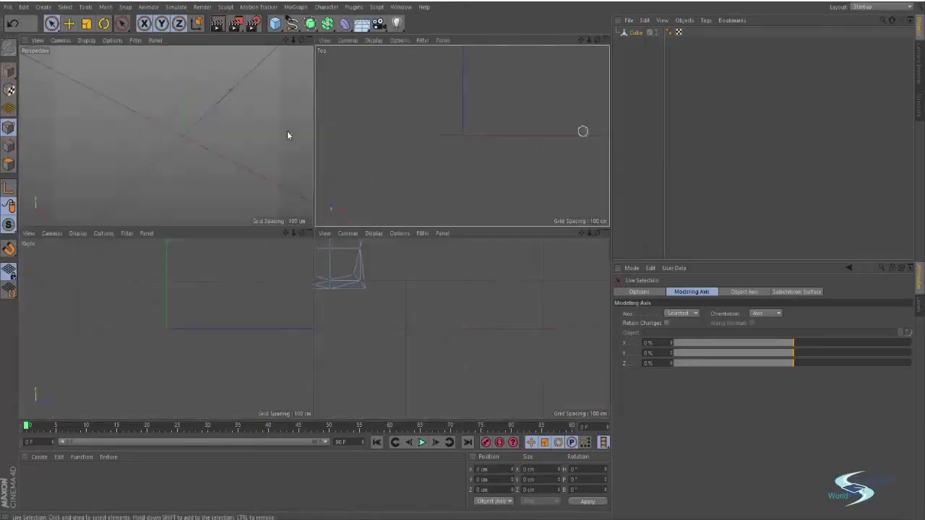
middle_click(281, 134)
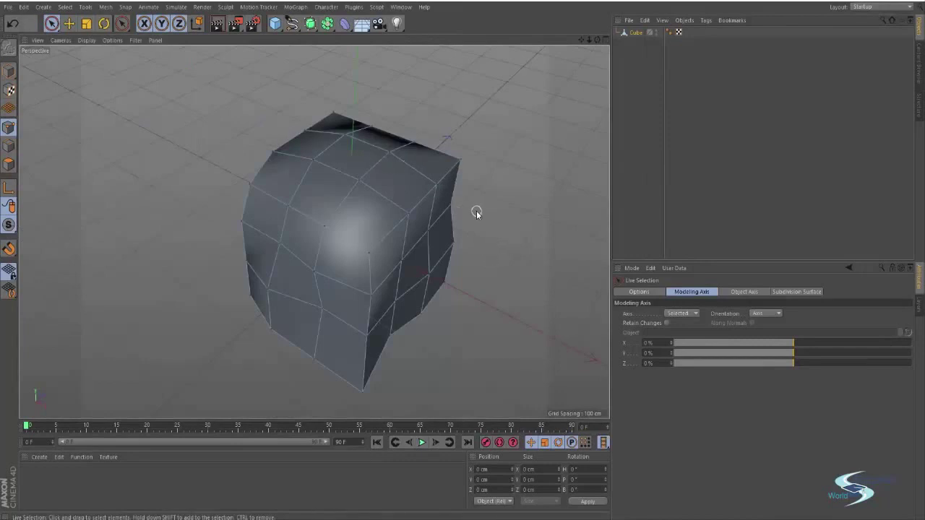
Enlarge the Live Selection brush, select the two middle rows of top points, and raise them to round the top.
mouse_move(476, 210)
middle_mouse_down()
mouse_move(547, 206)
mouse_move(504, 209)
middle_mouse_up()
mouse_move(485, 213)
left_mouse_down("alt")
mouse_move(383, 241)
mouse_move(316, 245)
mouse_move(286, 280)
mouse_move(481, 234)
mouse_move(343, 235)
left_mouse_up("alt")
mouse_move(278, 136)
left_mouse_down()
mouse_move(299, 282)
mouse_move(377, 244)
mouse_move(440, 180)
left_mouse_up()
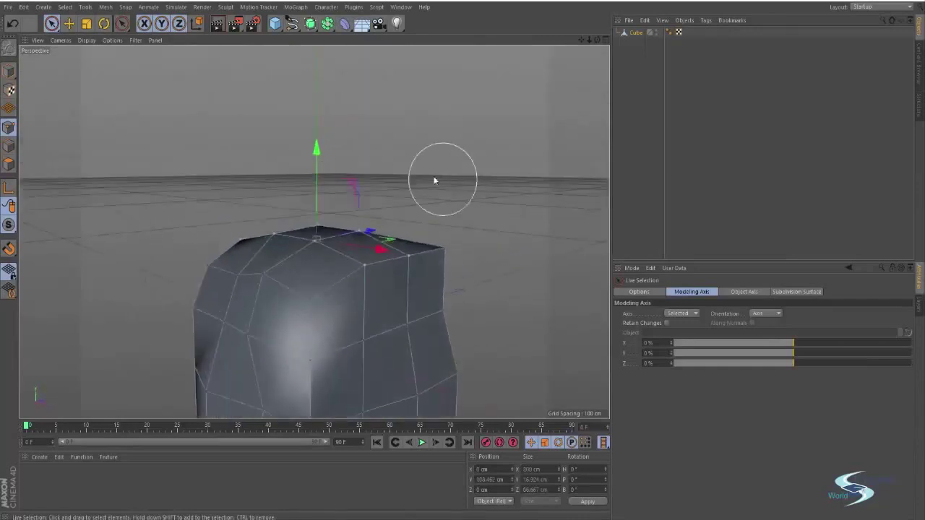
key("e")
left_click_drag(321, 159, 325, 126)
left_click(452, 221)
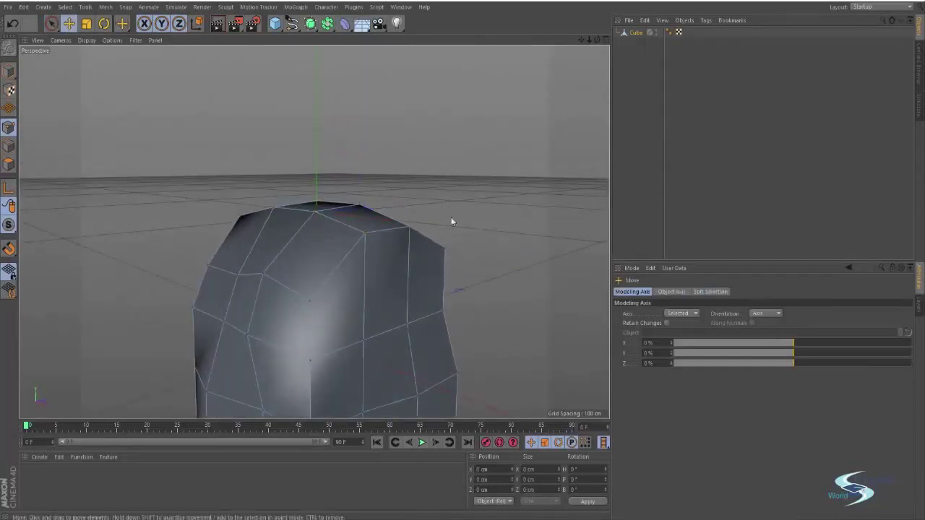
Live-select the middle points on the lower part of the X -100 cm side, pull them outwards along X, and deselect them.
middle_click_drag(426, 280, 513, 216, "alt")
left_click_drag(514, 216, 549, 200, "alt")
left_click_drag(524, 236, 405, 244, "alt")
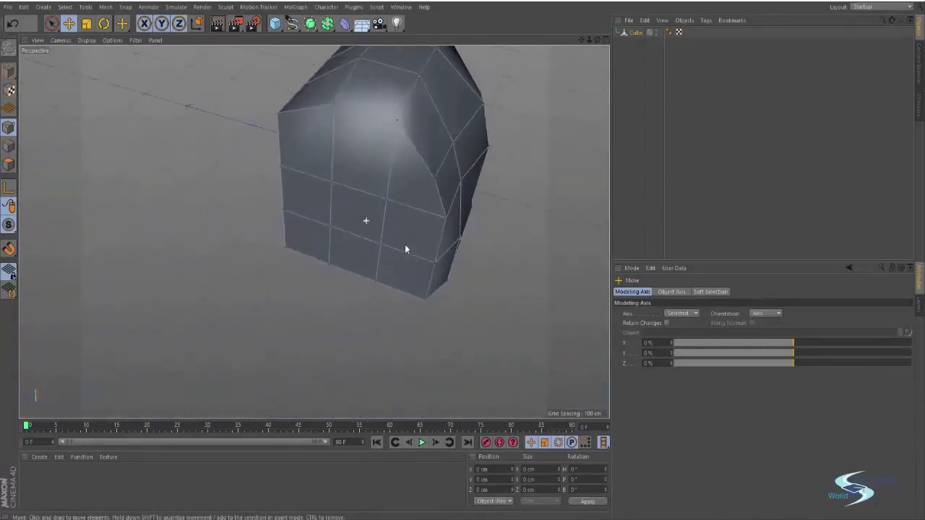
key("space")
left_click_drag(375, 202, 346, 297)
left_click_drag(396, 271, 311, 232, "alt")
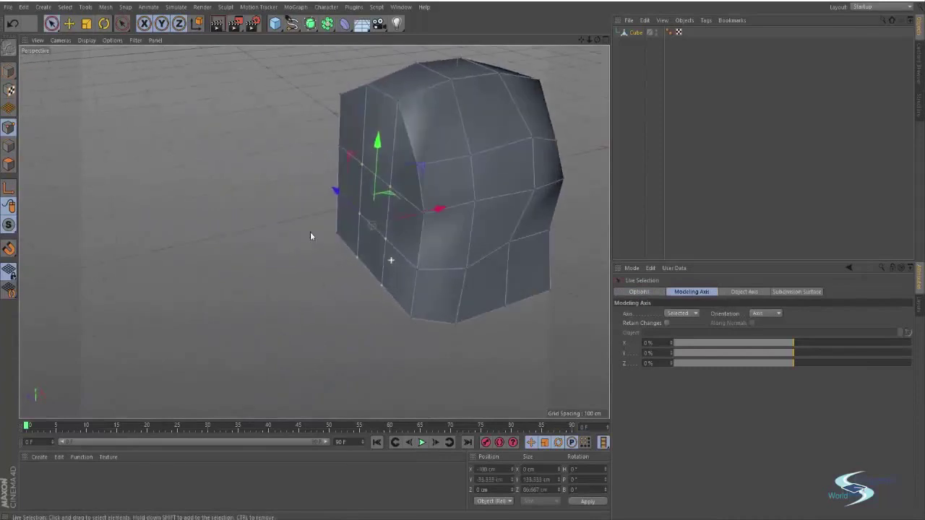
key("e")
left_click_drag(438, 212, 373, 206)
left_click(298, 146)
left_click_drag(298, 147, 258, 157, "alt")
left_click(262, 143)
left_click(365, 146)
left_click_drag(366, 146, 500, 164, "alt")
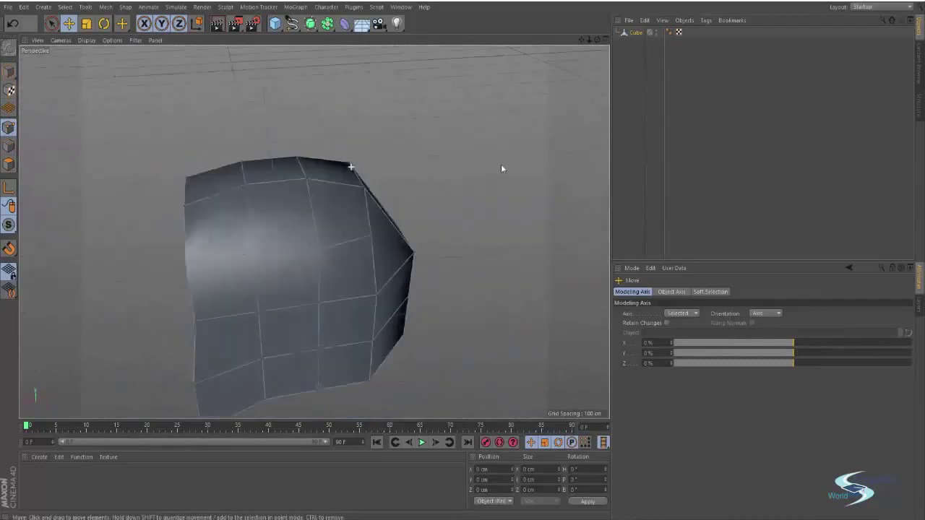
Delete the reshaped cube and add a new Cube primitive.
left_click(635, 32)
key("Delete")
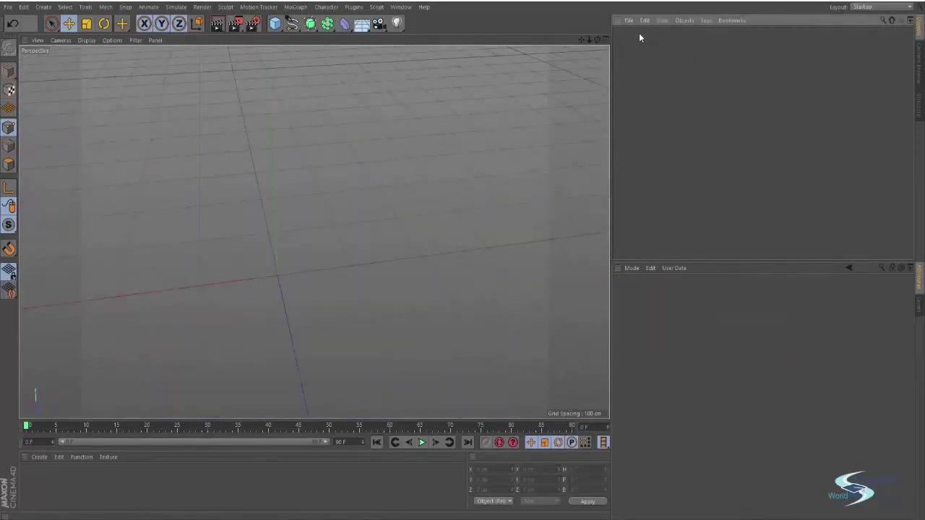
left_click(274, 23)
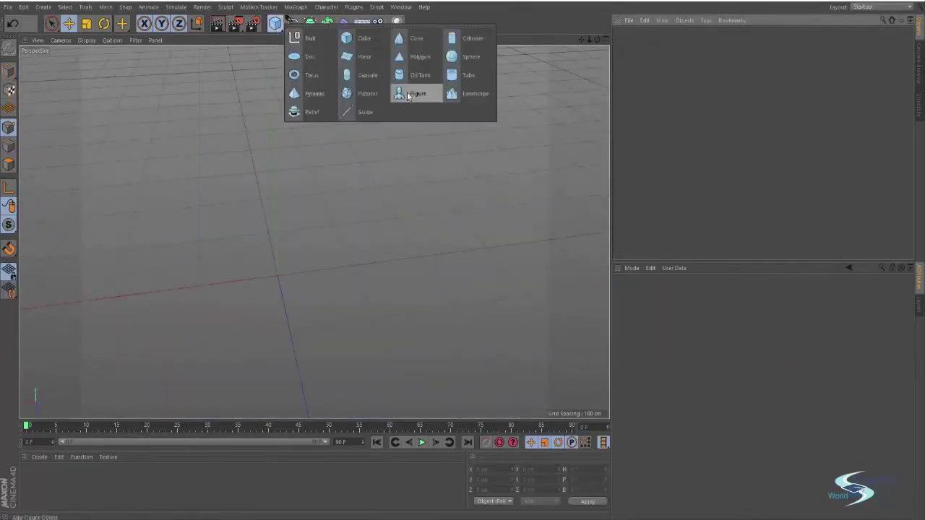
left_click(365, 37)
left_click_drag(288, 187, 405, 123, "alt")
Browse the available primitive objects and the generator objects such as Subdivision Surface and Extrude.
left_click(275, 23)
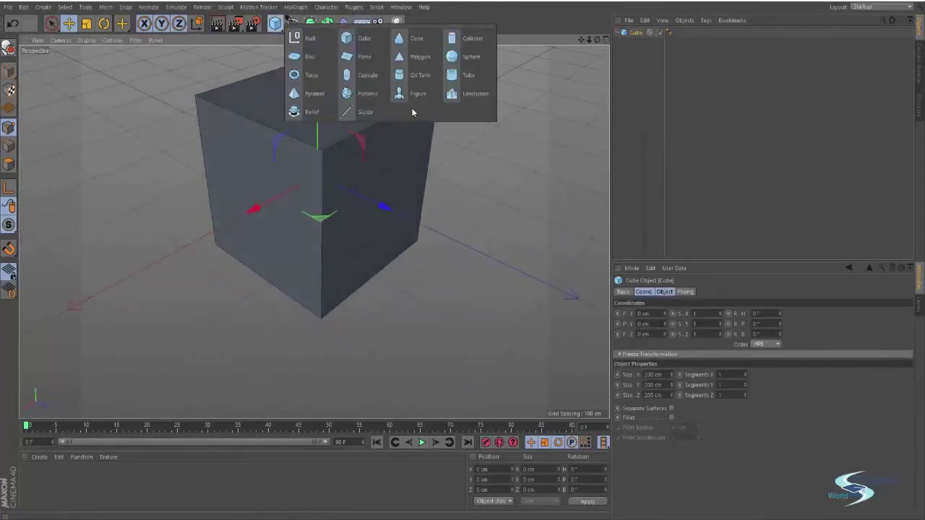
left_click(310, 23)
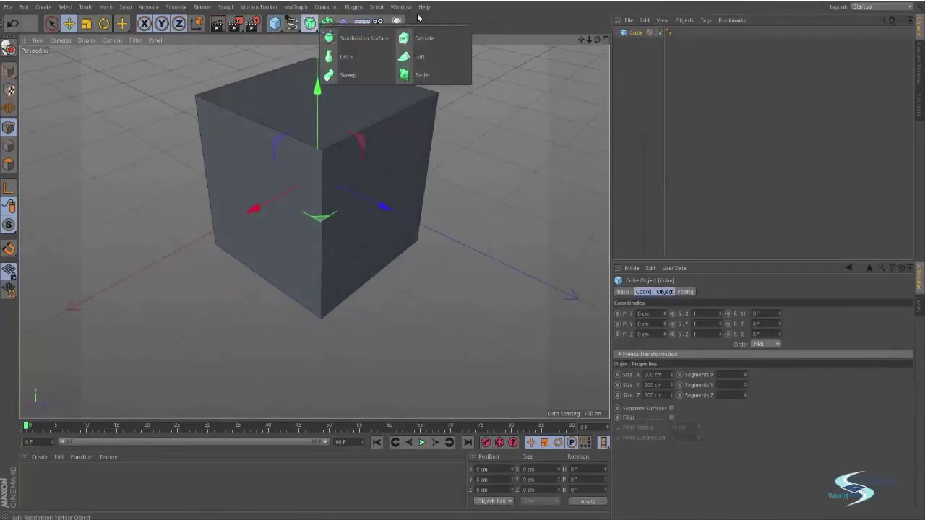